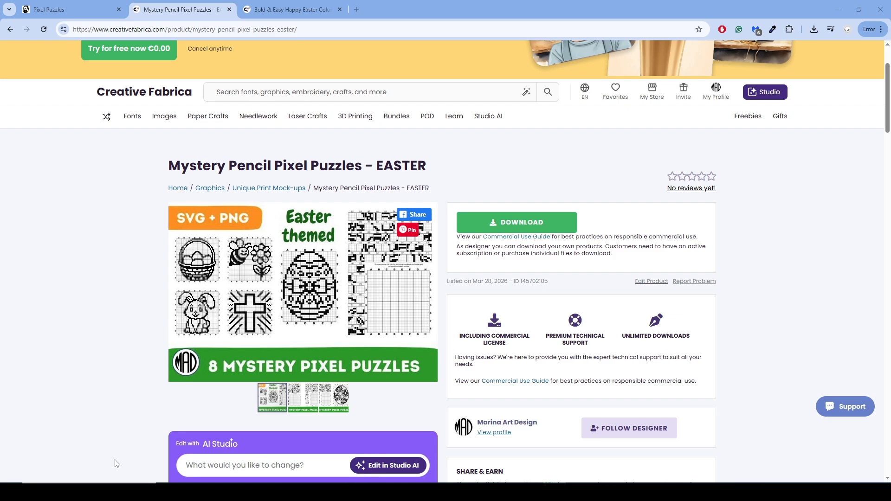
# Browse the preview images of the Mystery Pencil Pixel Puzzles - EASTER listing
pyautogui.click(428, 293)
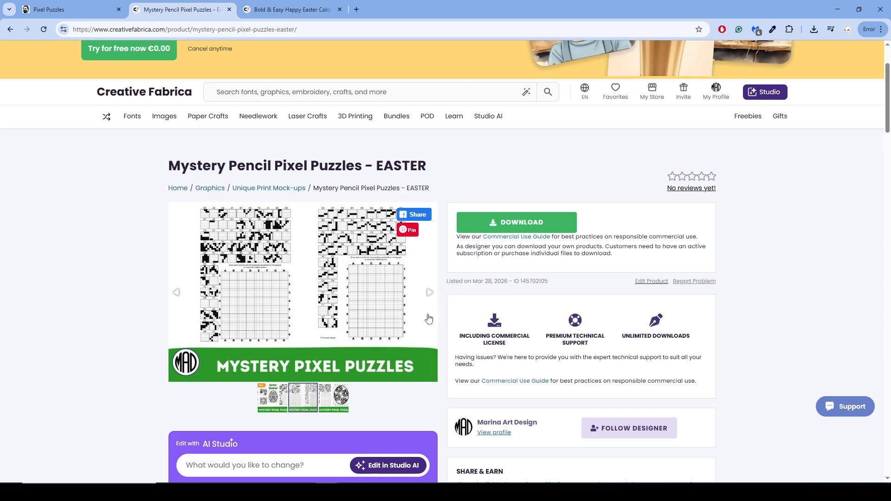
pyautogui.click(424, 295)
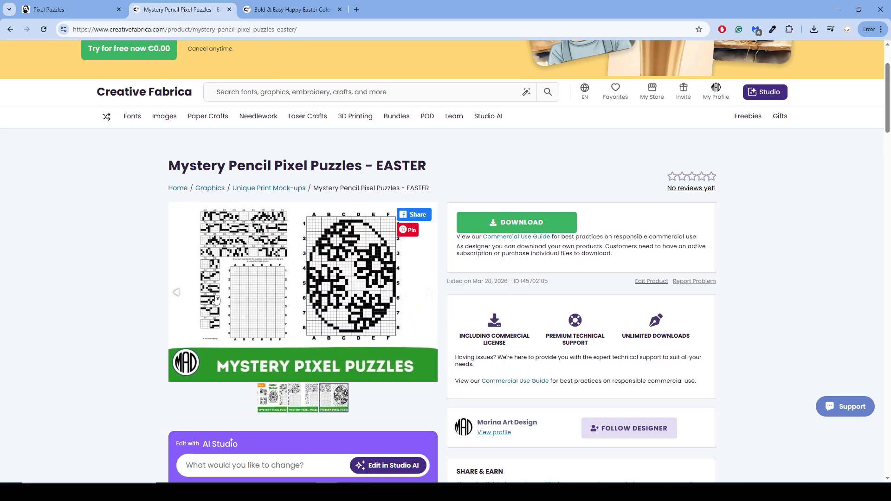
pyautogui.click(180, 298)
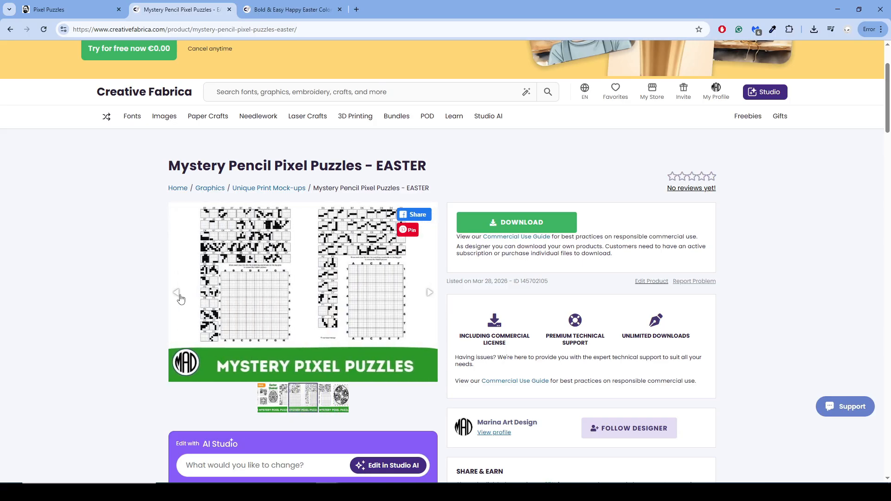
# Switch to the Pixel Puzzles page and copy the D7 clue tile's black pixels into cell D7 of the large grid
pyautogui.click(59, 11)
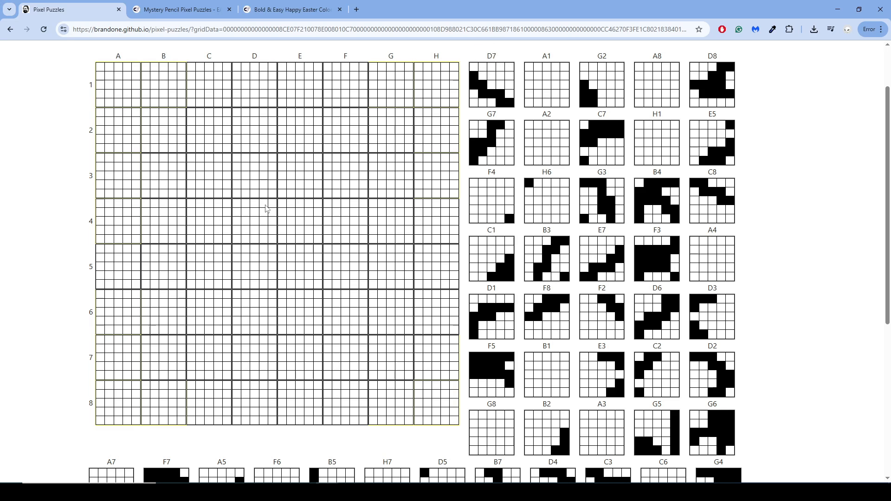
pyautogui.click(236, 348)
pyautogui.click(236, 358)
pyautogui.click(245, 359)
pyautogui.click(245, 366)
pyautogui.click(254, 367)
pyautogui.click(262, 368)
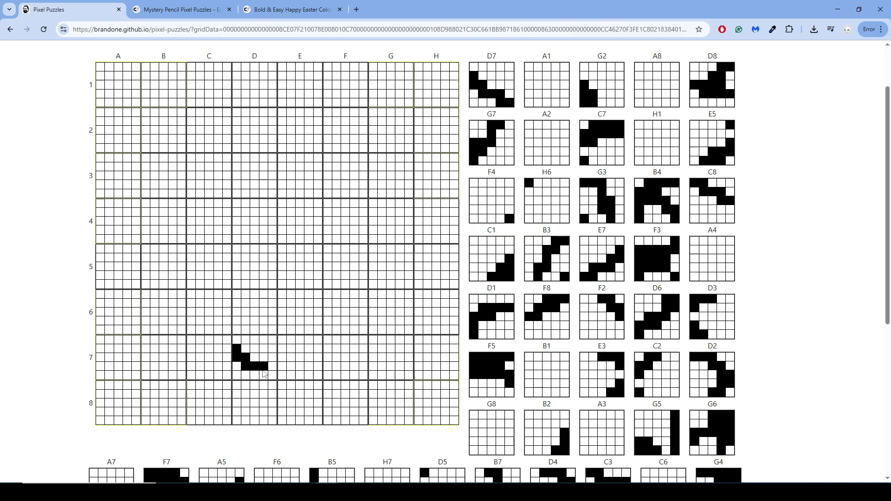
pyautogui.click(263, 376)
pyautogui.click(272, 375)
# View the Bold & Easy Happy Easter Coloring Pages listing, and return to the Easter pixel puzzle listing's preview images
pyautogui.click(274, 10)
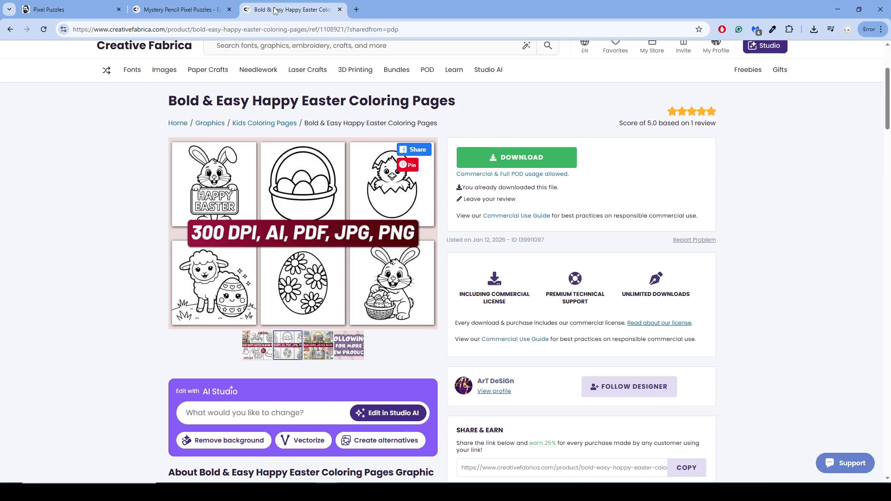
pyautogui.click(204, 9)
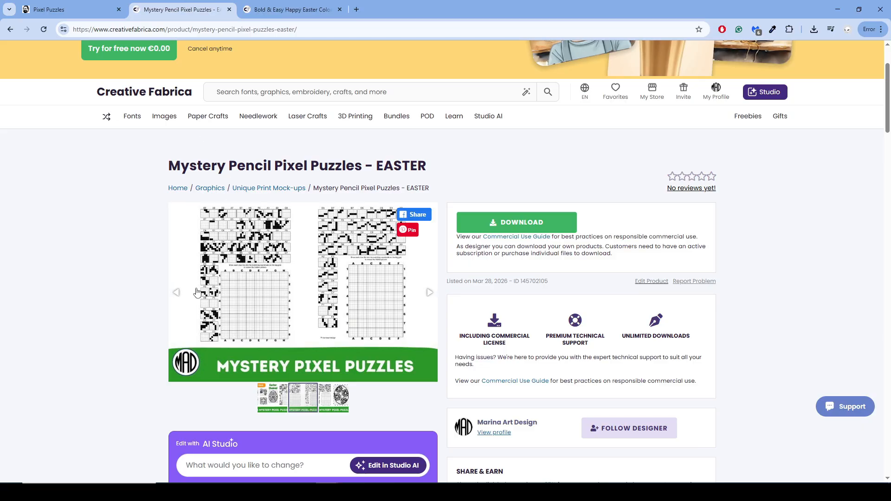
pyautogui.click(177, 292)
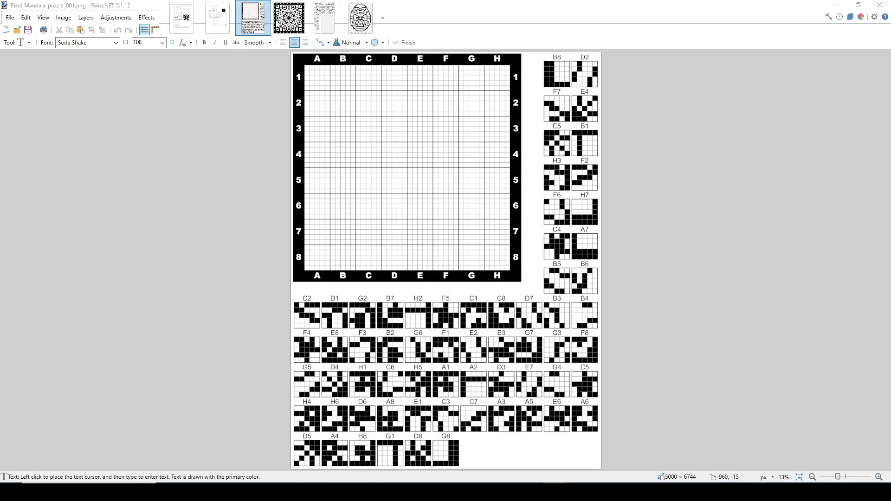
# Compare the puzzle and solution images of the Pixel Mandala and the Easter Egg in Paint.NET
pyautogui.click(278, 23)
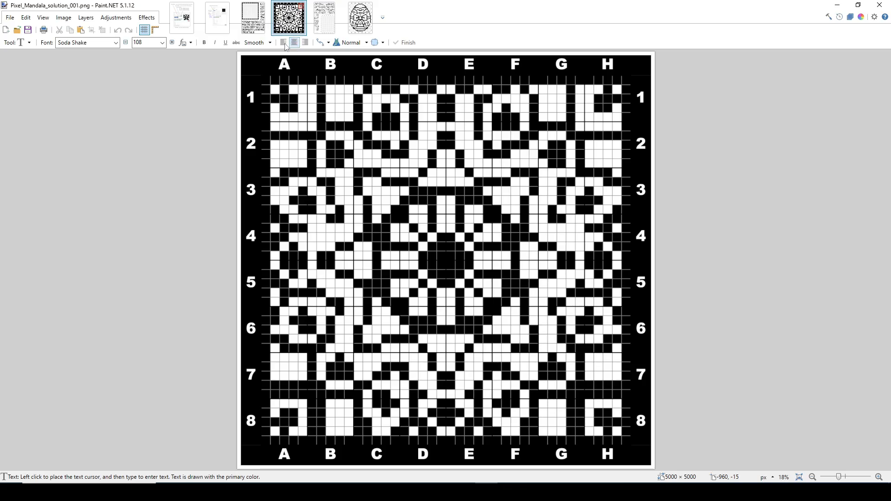
pyautogui.click(251, 21)
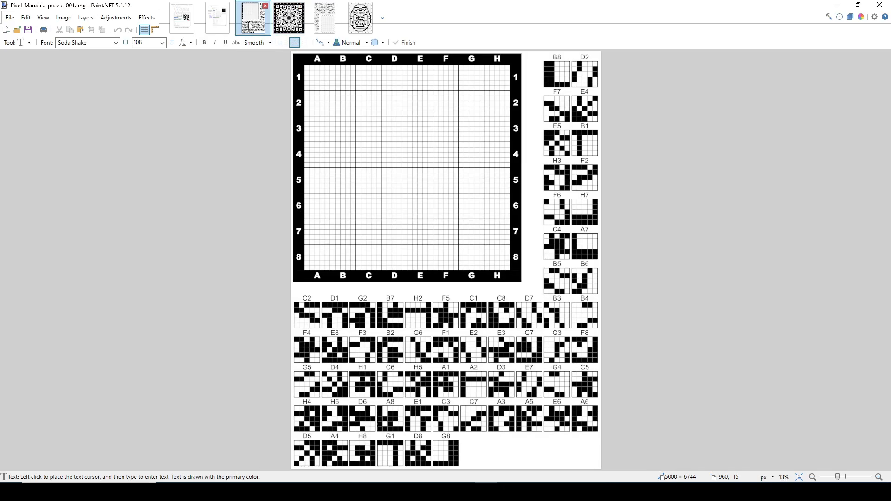
pyautogui.click(360, 19)
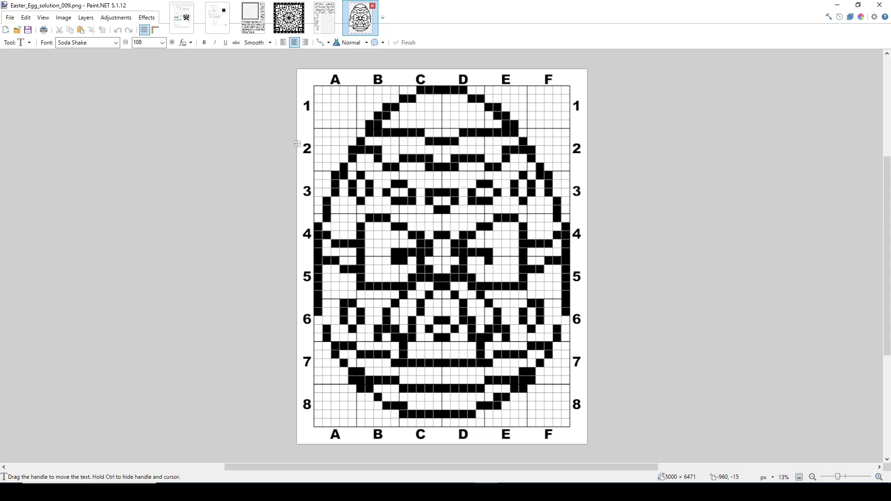
pyautogui.click(330, 25)
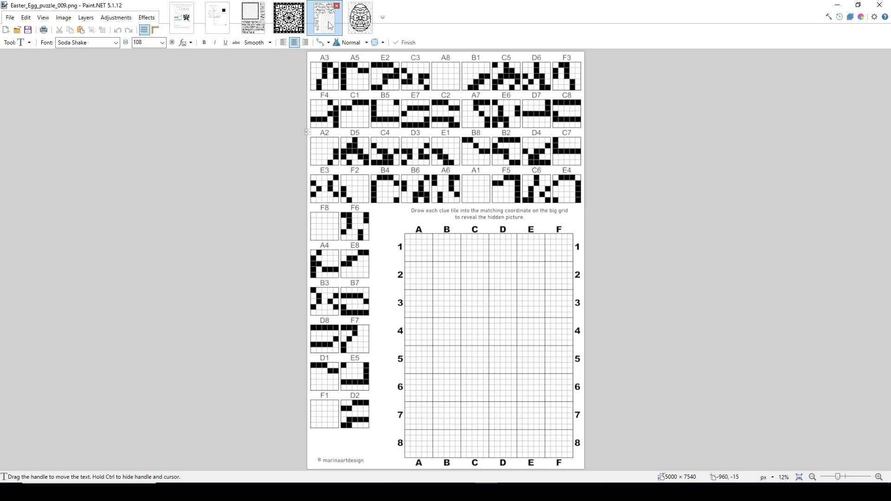
pyautogui.click(361, 22)
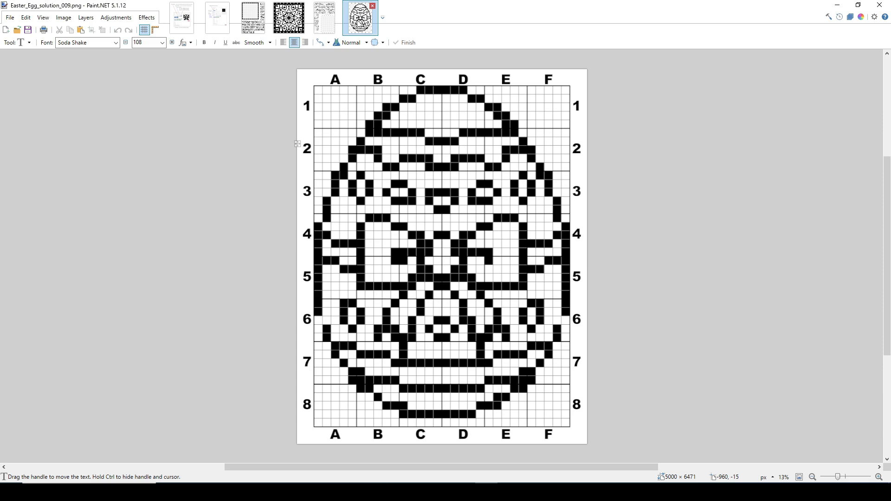
pyautogui.click(329, 19)
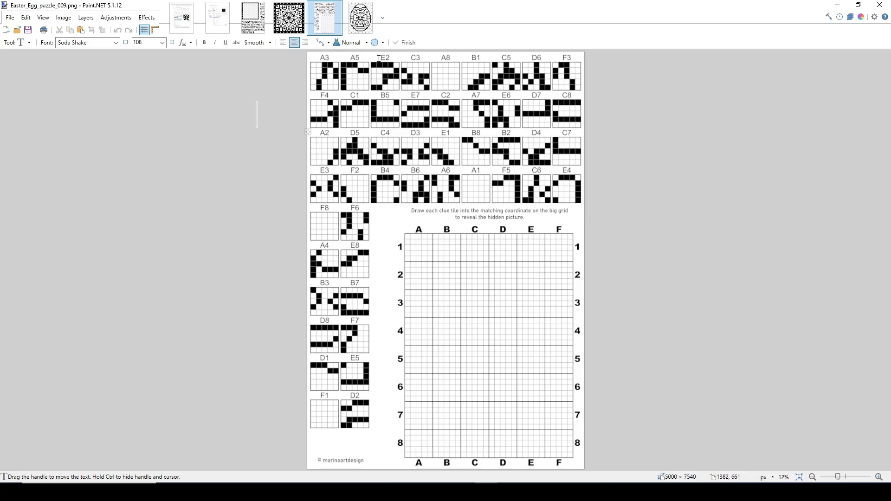
pyautogui.hotkey('ctrl', 'Tab')
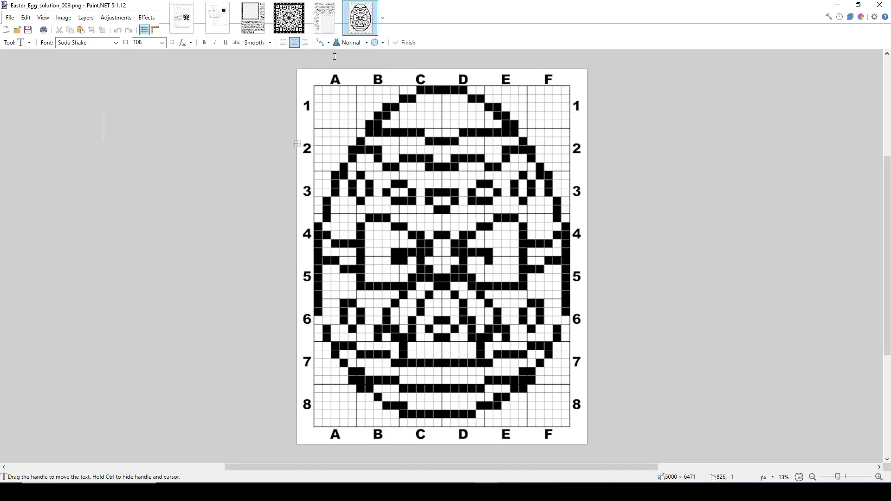
pyautogui.hotkey('ctrl', 'shift', 'Tab')
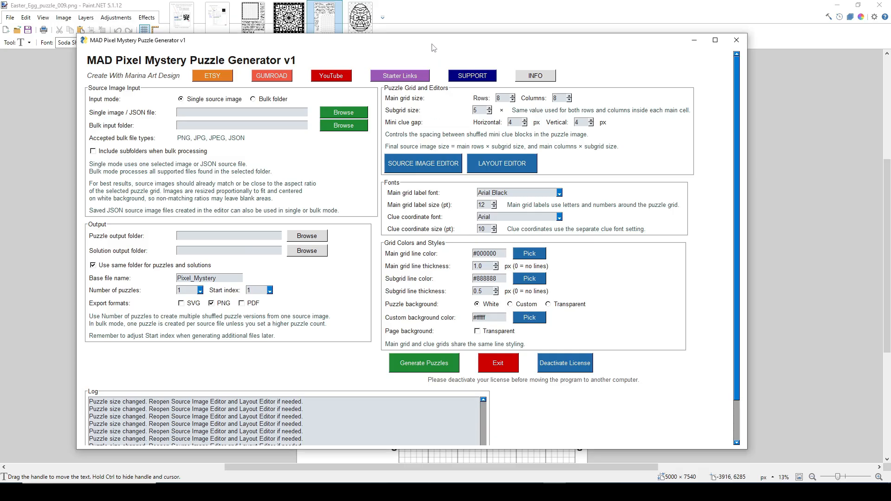
pyautogui.moveTo(436, 47)
pyautogui.mouseDown()
pyautogui.moveTo(457, 52)
pyautogui.moveTo(450, 36)
pyautogui.mouseUp()
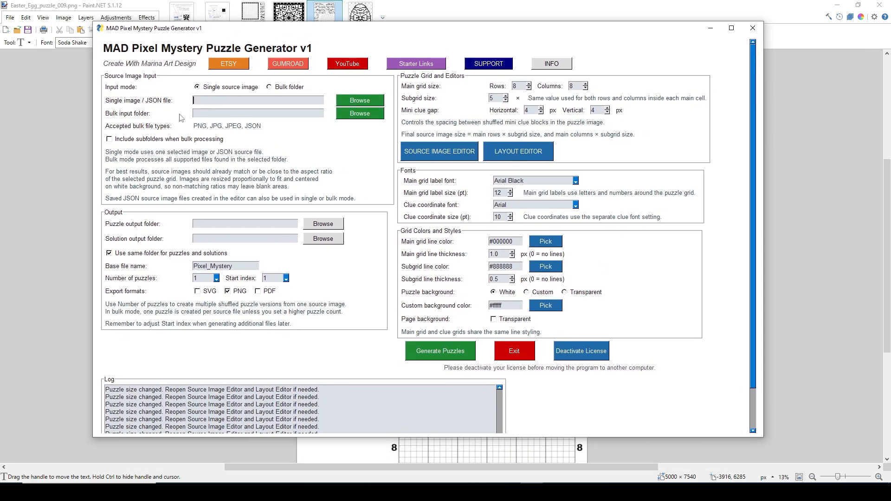
pyautogui.click(199, 100)
pyautogui.moveTo(622, 31)
pyautogui.mouseDown()
pyautogui.moveTo(578, 46)
pyautogui.moveTo(0, 81)
pyautogui.mouseUp()
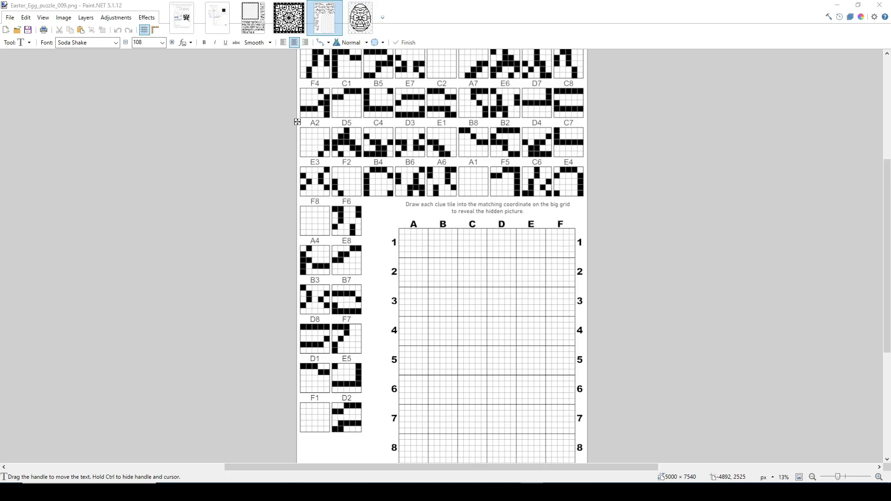
pyautogui.moveTo(0, 120)
pyautogui.mouseDown()
pyautogui.moveTo(322, 90)
pyautogui.moveTo(493, 51)
pyautogui.moveTo(487, 46)
pyautogui.mouseUp()
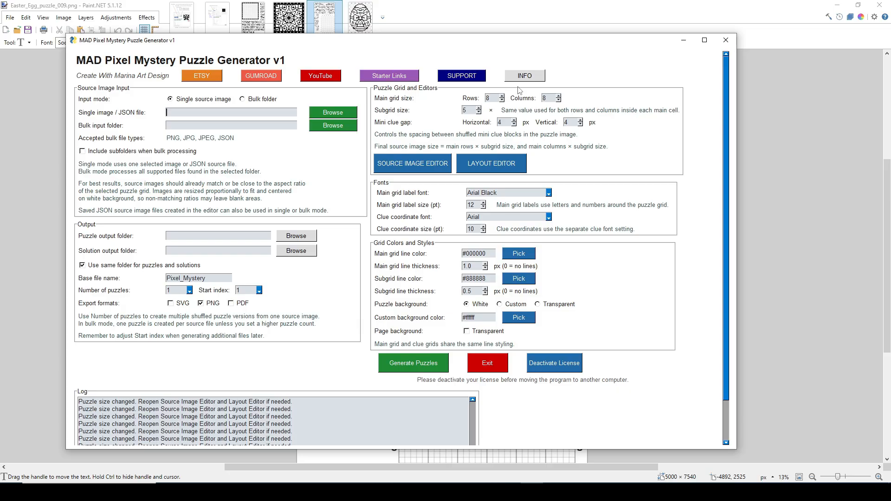
pyautogui.moveTo(547, 42)
pyautogui.mouseDown()
pyautogui.moveTo(531, 60)
pyautogui.moveTo(0, 95)
pyautogui.mouseUp()
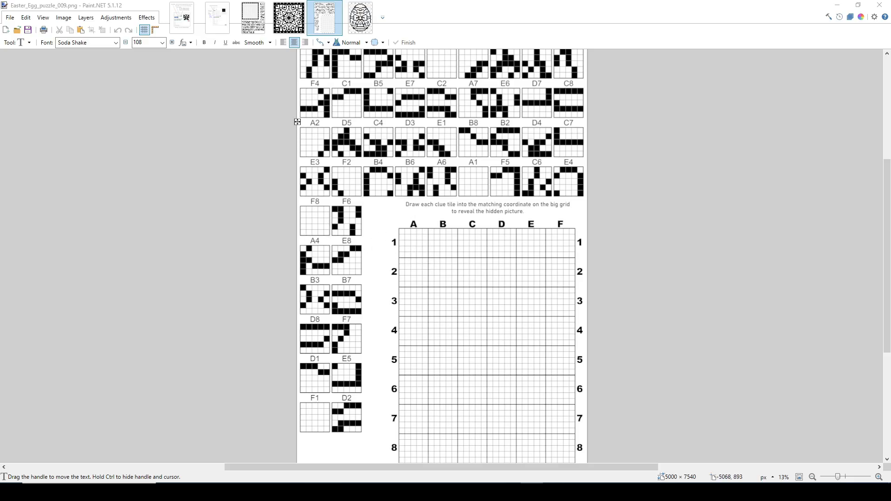
# Bring the MAD Pixel Mystery Puzzle Generator into view and open its Source Image Editor
pyautogui.moveTo(0, 111)
pyautogui.mouseDown()
pyautogui.moveTo(282, 116)
pyautogui.moveTo(654, 60)
pyautogui.moveTo(638, 41)
pyautogui.mouseUp()
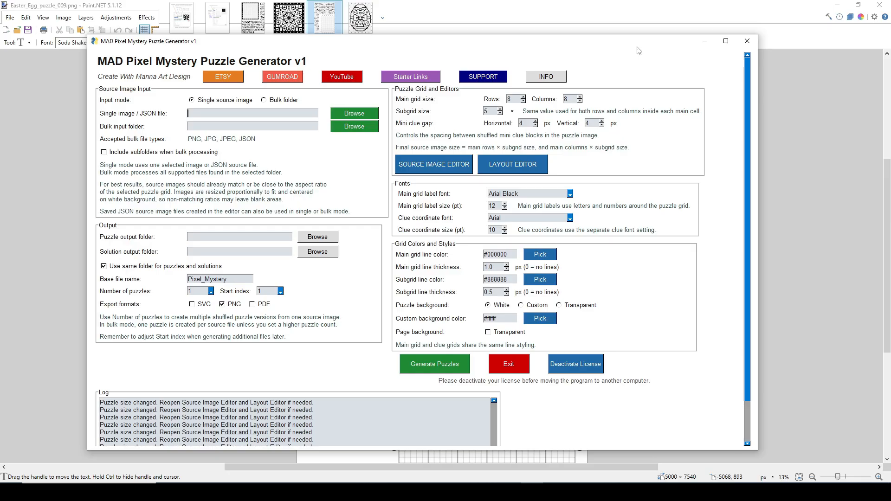
pyautogui.click(427, 166)
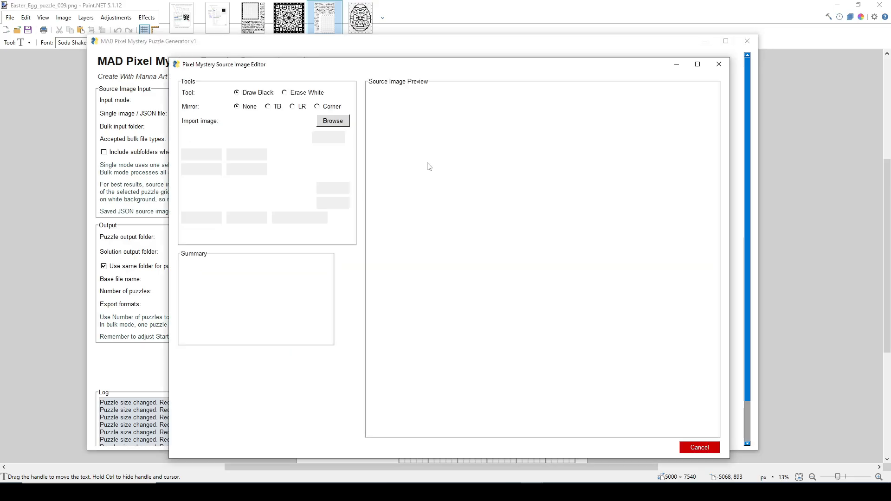
pyautogui.moveTo(415, 51); pyautogui.dragTo(407, 52)
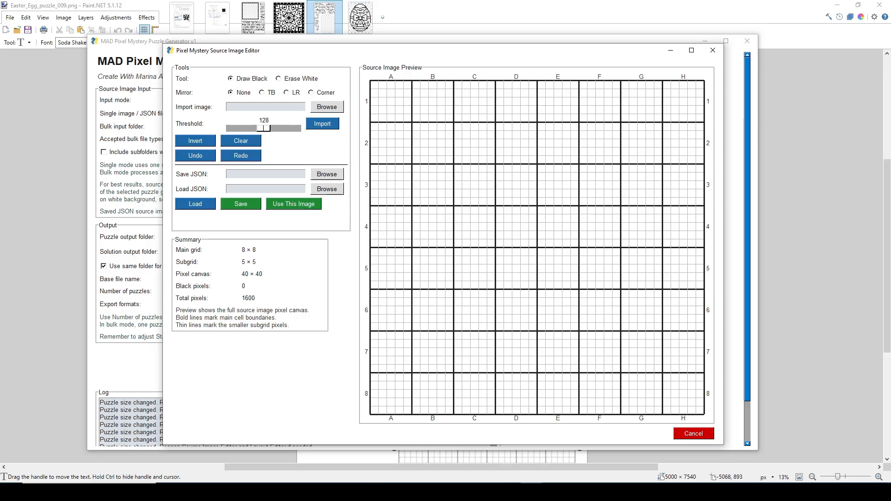
# Draw black outline shapes in columns A and B, rows 1 to 4, with Corner mirroring
pyautogui.click(311, 93)
pyautogui.moveTo(376, 86)
pyautogui.mouseDown()
pyautogui.moveTo(383, 141)
pyautogui.moveTo(400, 157)
pyautogui.moveTo(436, 141)
pyautogui.moveTo(441, 157)
pyautogui.moveTo(432, 160)
pyautogui.moveTo(438, 138)
pyautogui.moveTo(411, 160)
pyautogui.moveTo(402, 155)
pyautogui.moveTo(374, 111)
pyautogui.moveTo(384, 129)
pyautogui.mouseUp()
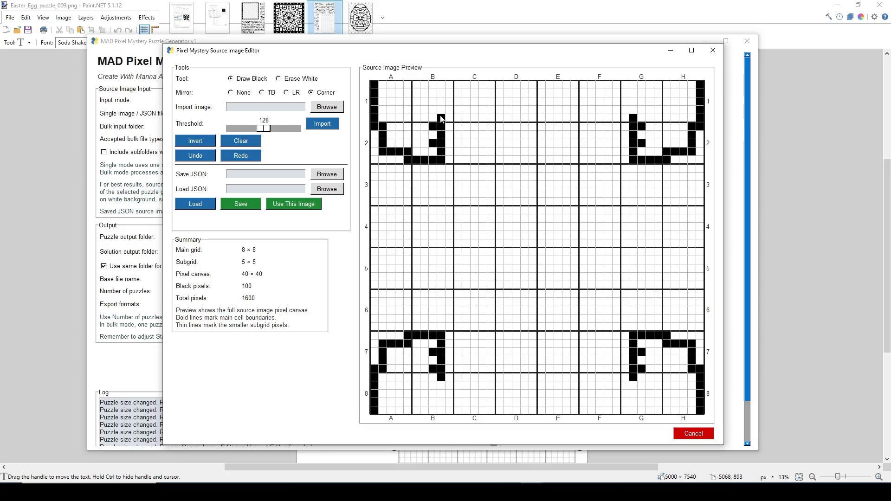
pyautogui.moveTo(441, 119)
pyautogui.mouseDown()
pyautogui.moveTo(439, 99)
pyautogui.moveTo(411, 100)
pyautogui.moveTo(408, 140)
pyautogui.mouseUp()
pyautogui.click(419, 102)
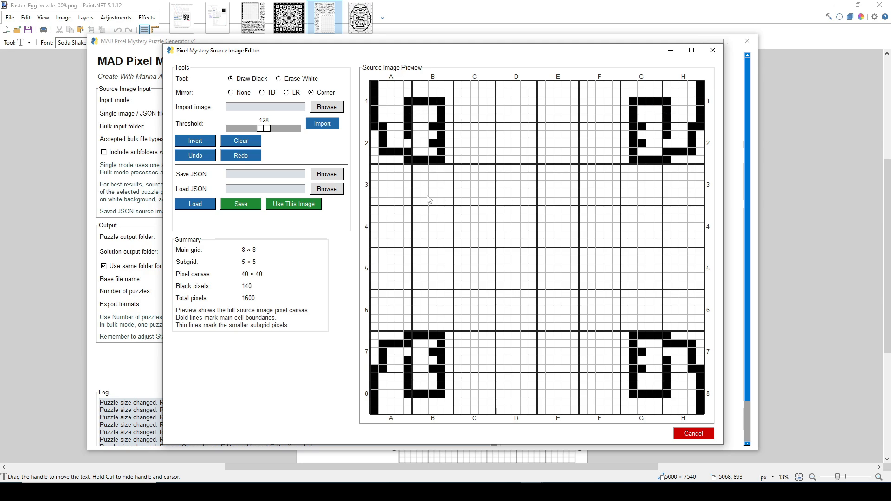
pyautogui.moveTo(432, 193)
pyautogui.mouseDown()
pyautogui.moveTo(399, 192)
pyautogui.moveTo(399, 217)
pyautogui.moveTo(416, 230)
pyautogui.moveTo(437, 222)
pyautogui.moveTo(435, 212)
pyautogui.moveTo(423, 225)
pyautogui.moveTo(400, 228)
pyautogui.mouseUp()
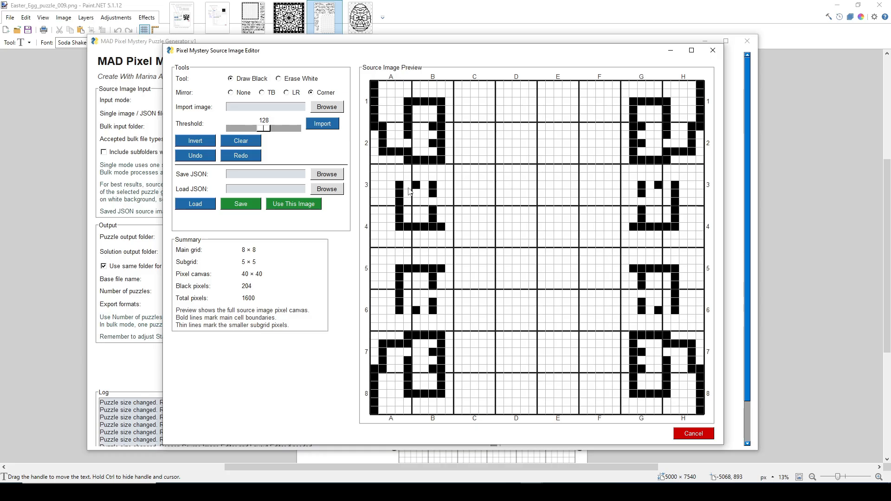
pyautogui.moveTo(409, 188); pyautogui.dragTo(424, 186)
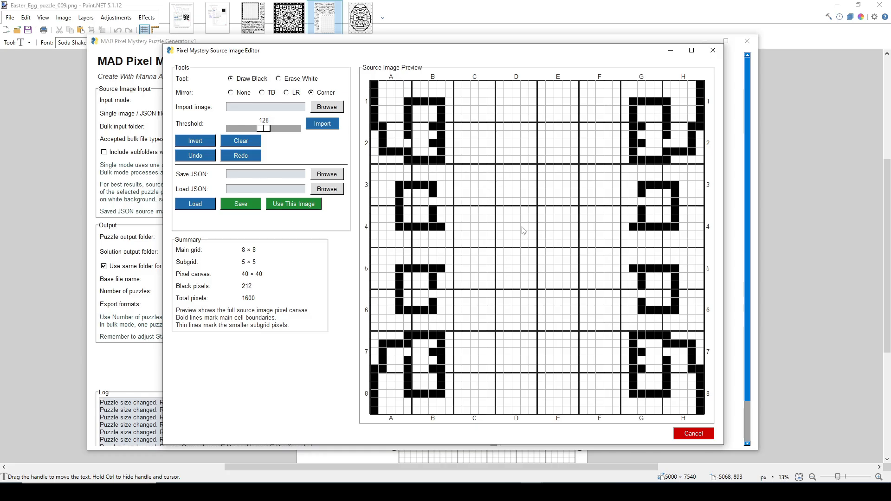
# Add scattered black pixels around column C, rows 1 to 4, with Corner mirroring
pyautogui.click(466, 168)
pyautogui.click(491, 184)
pyautogui.click(491, 244)
pyautogui.click(466, 201)
pyautogui.click(474, 218)
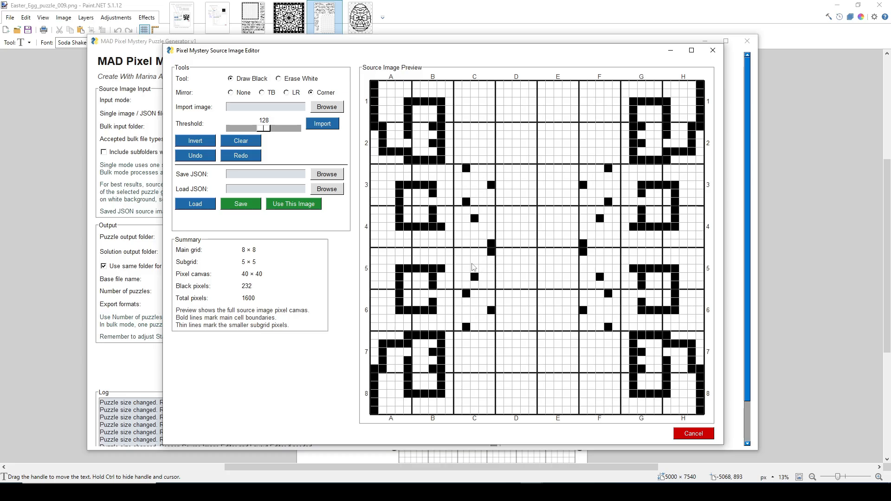
pyautogui.click(475, 202)
pyautogui.click(475, 135)
pyautogui.click(450, 102)
pyautogui.click(483, 202)
pyautogui.click(475, 210)
pyautogui.click(483, 227)
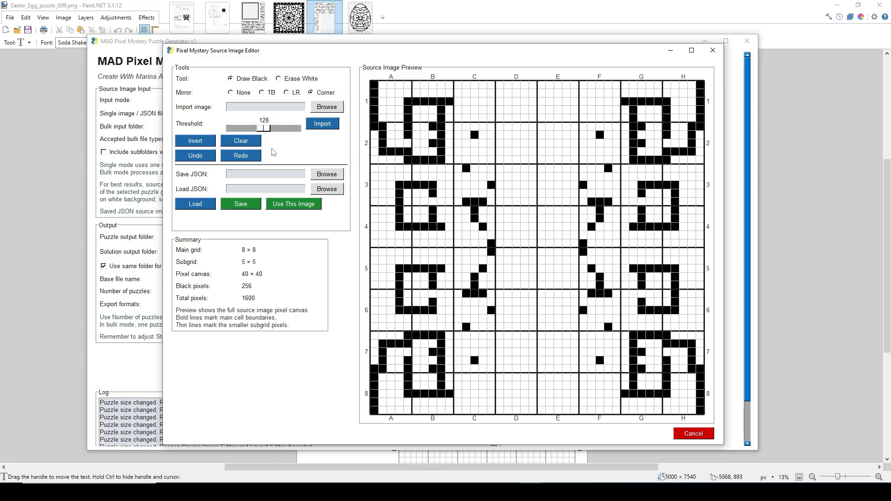
# Clear the canvas and draw an L-shaped line plus scattered pixels across the upper rows with TB mirroring
pyautogui.click(241, 140)
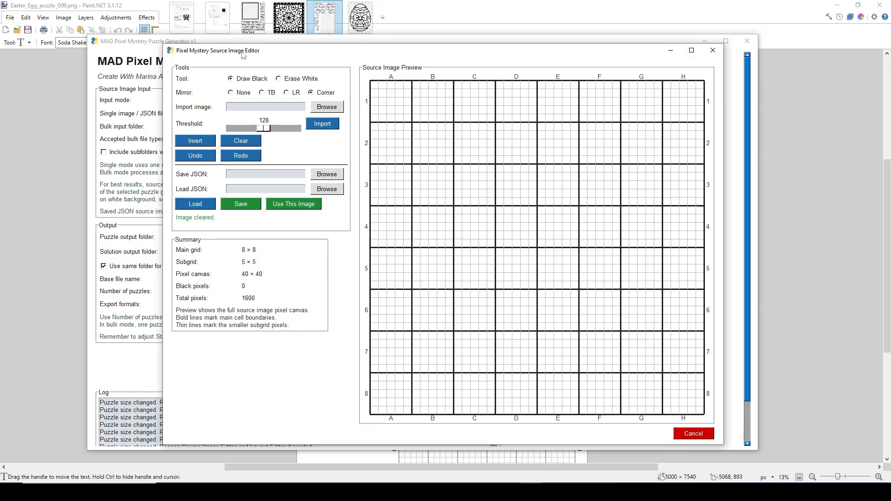
pyautogui.click(262, 92)
pyautogui.moveTo(385, 101)
pyautogui.mouseDown()
pyautogui.moveTo(386, 138)
pyautogui.moveTo(469, 138)
pyautogui.moveTo(386, 135)
pyautogui.moveTo(383, 92)
pyautogui.mouseUp()
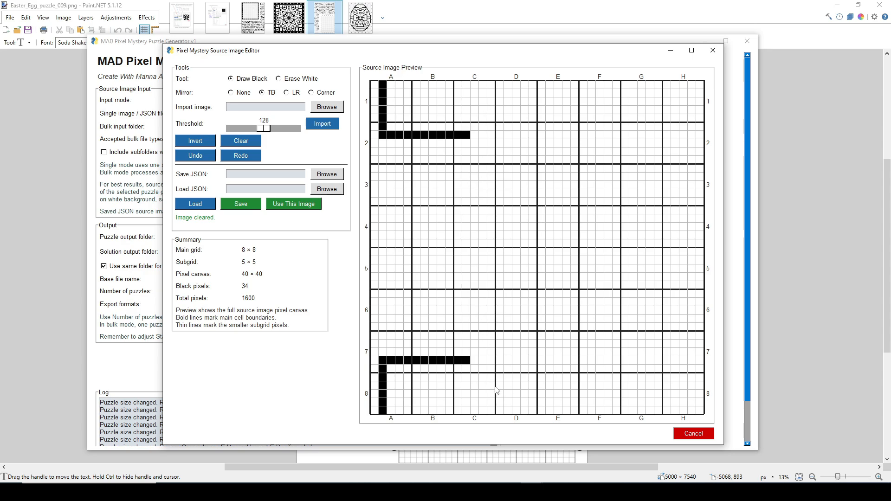
pyautogui.click(500, 135)
pyautogui.click(500, 168)
pyautogui.click(492, 203)
pyautogui.click(542, 160)
pyautogui.click(592, 185)
pyautogui.click(625, 152)
pyautogui.click(575, 168)
pyautogui.click(567, 143)
pyautogui.click(583, 168)
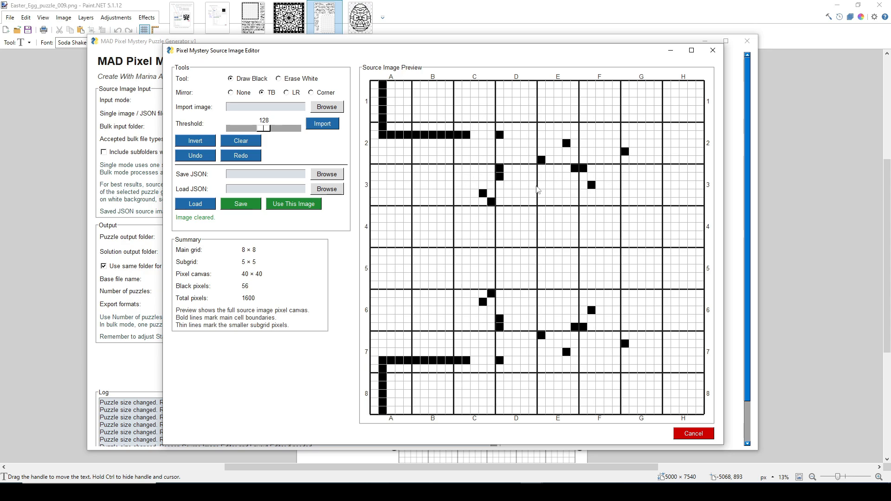
pyautogui.click(524, 193)
pyautogui.click(500, 194)
pyautogui.click(608, 126)
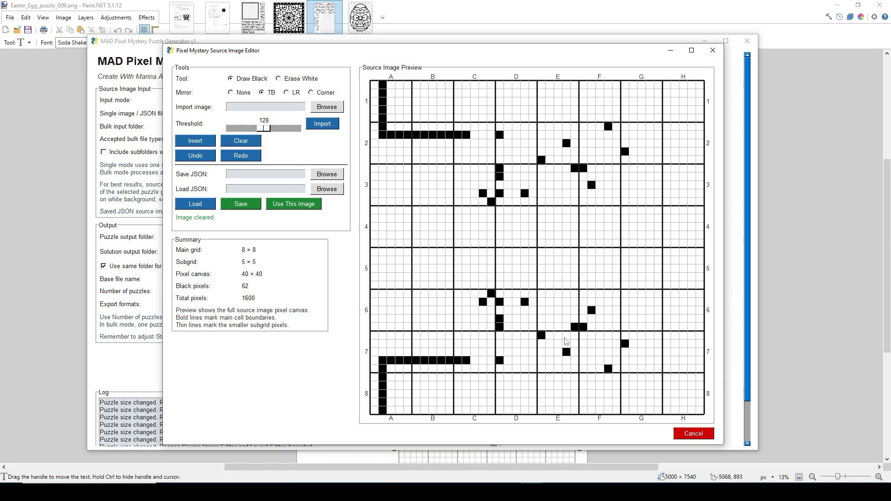
# Clear the canvas and draw a stepped line through columns B and C, from row 1 to row 5, with LR mirroring
pyautogui.click(245, 140)
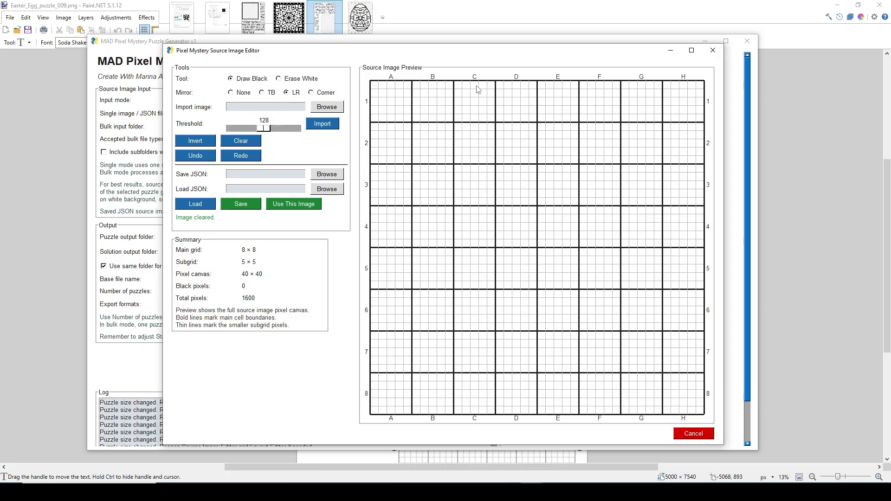
pyautogui.moveTo(483, 85)
pyautogui.mouseDown()
pyautogui.moveTo(481, 143)
pyautogui.moveTo(441, 140)
pyautogui.moveTo(436, 211)
pyautogui.moveTo(478, 213)
pyautogui.moveTo(476, 246)
pyautogui.moveTo(445, 252)
pyautogui.moveTo(466, 209)
pyautogui.moveTo(475, 227)
pyautogui.moveTo(449, 253)
pyautogui.mouseUp()
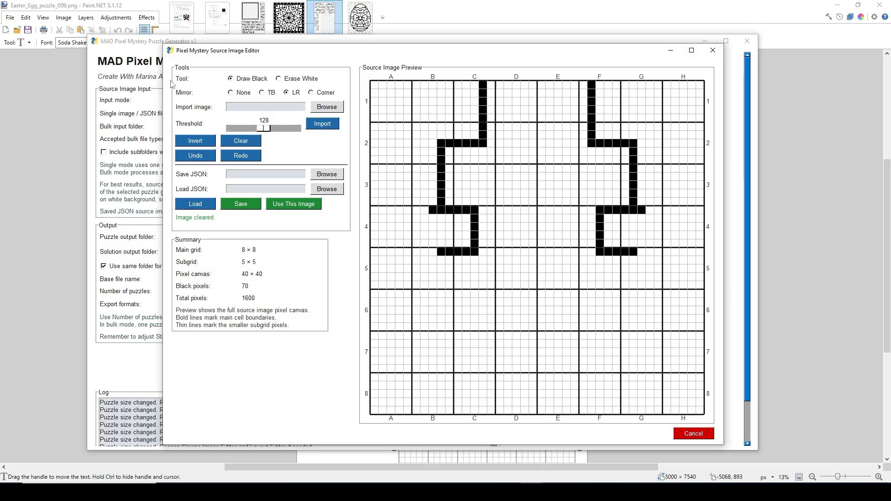
# Turn off mirroring, clear the canvas and place scattered black pixels in columns A to C, rows 2 to 7
pyautogui.click(230, 92)
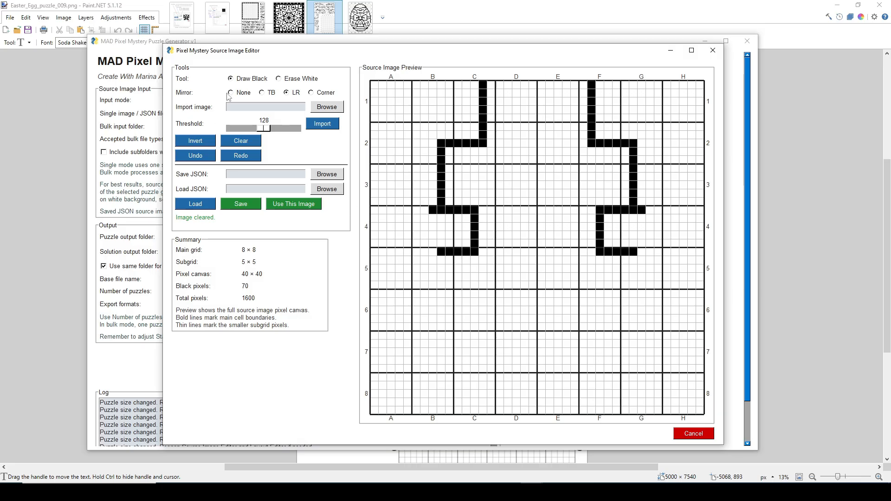
pyautogui.click(241, 141)
pyautogui.click(449, 135)
pyautogui.click(432, 168)
pyautogui.click(491, 210)
pyautogui.click(400, 252)
pyautogui.click(407, 251)
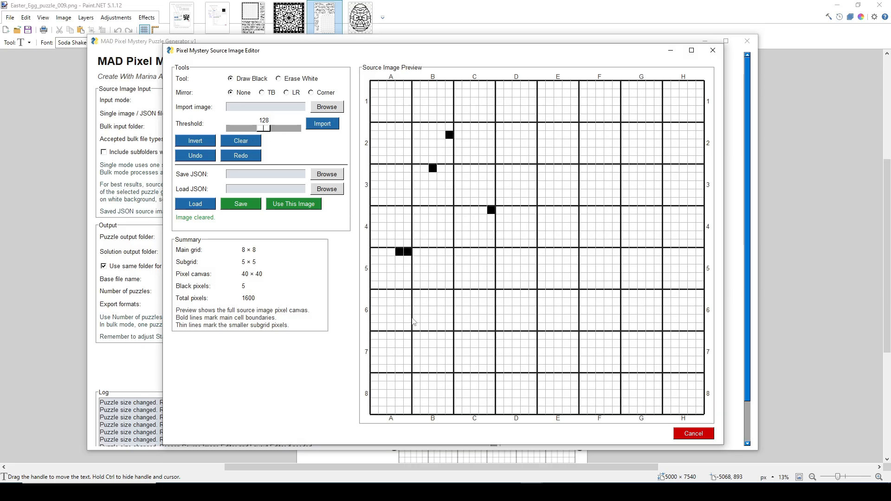
pyautogui.click(424, 301)
pyautogui.click(416, 251)
pyautogui.click(433, 326)
pyautogui.click(449, 360)
pyautogui.click(449, 335)
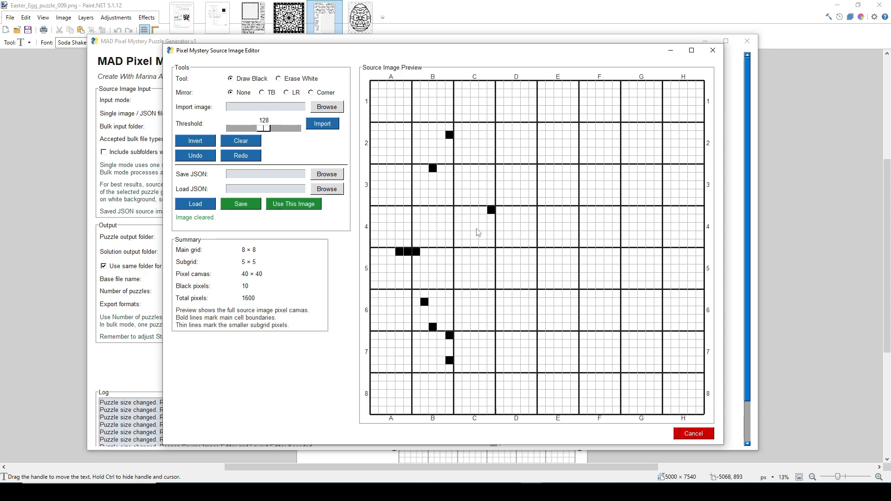
# Clear the canvas and import sample.png as the source image with the threshold at 128
pyautogui.click(248, 143)
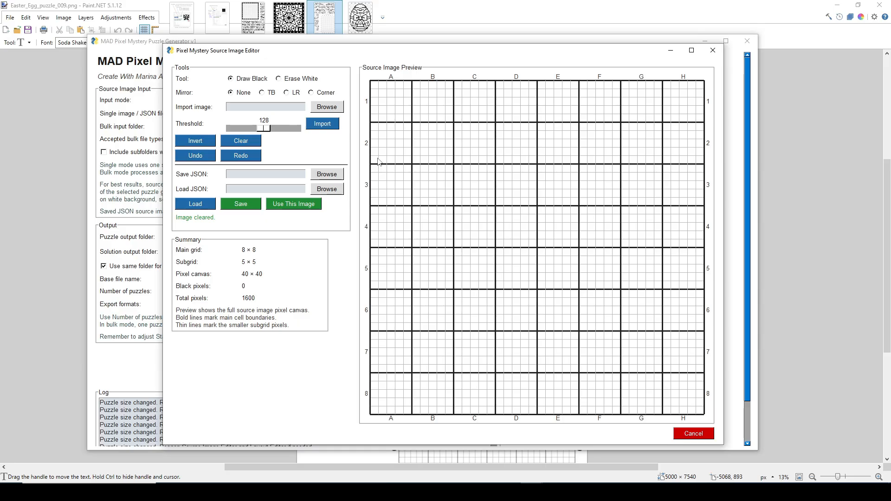
pyautogui.click(335, 109)
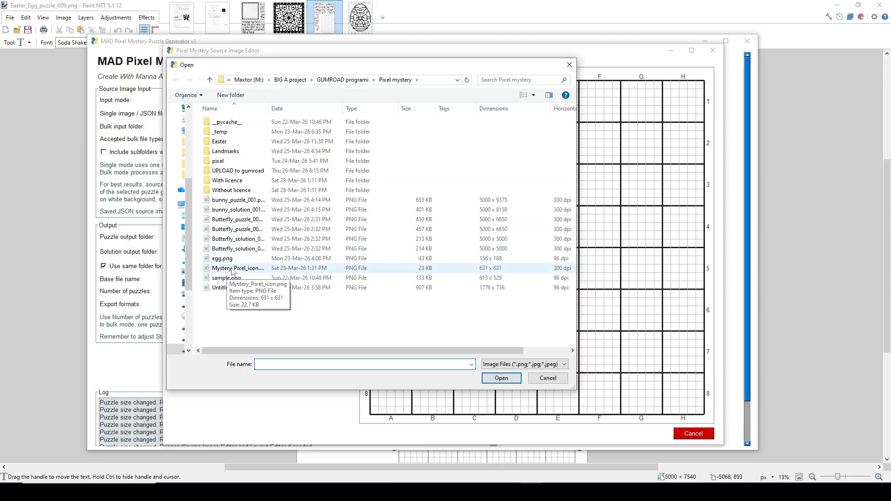
pyautogui.click(238, 278)
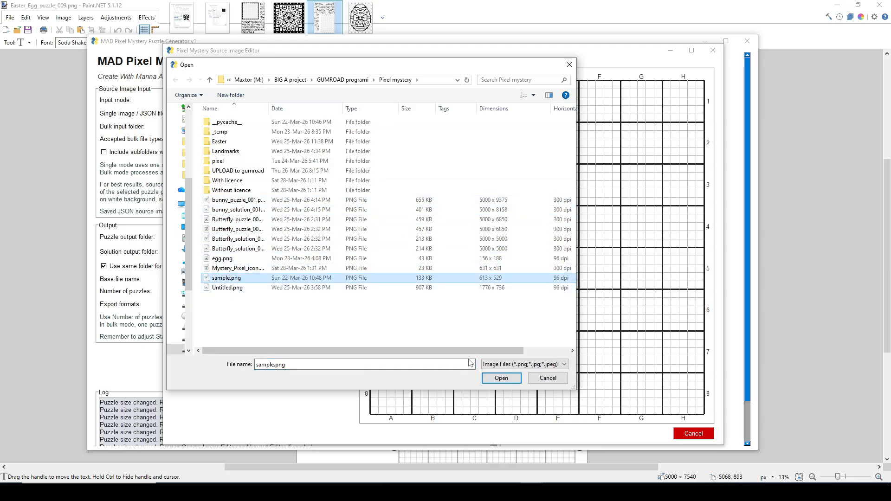
pyautogui.click(501, 378)
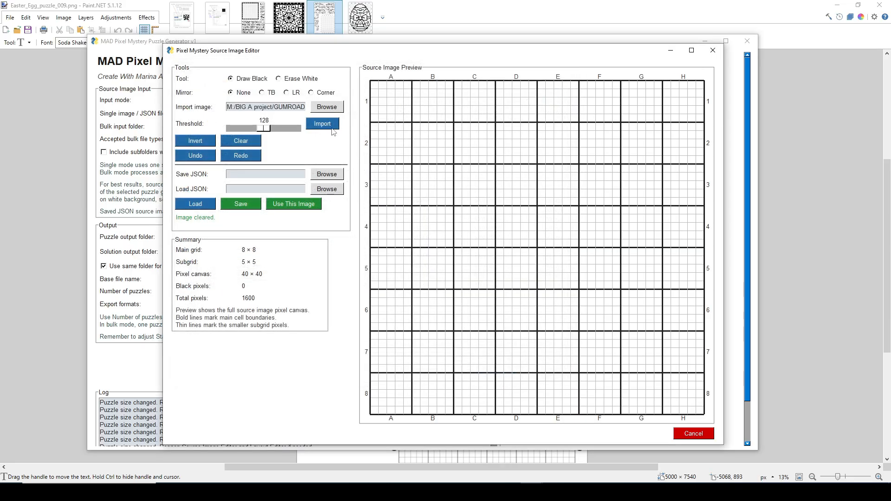
pyautogui.click(332, 128)
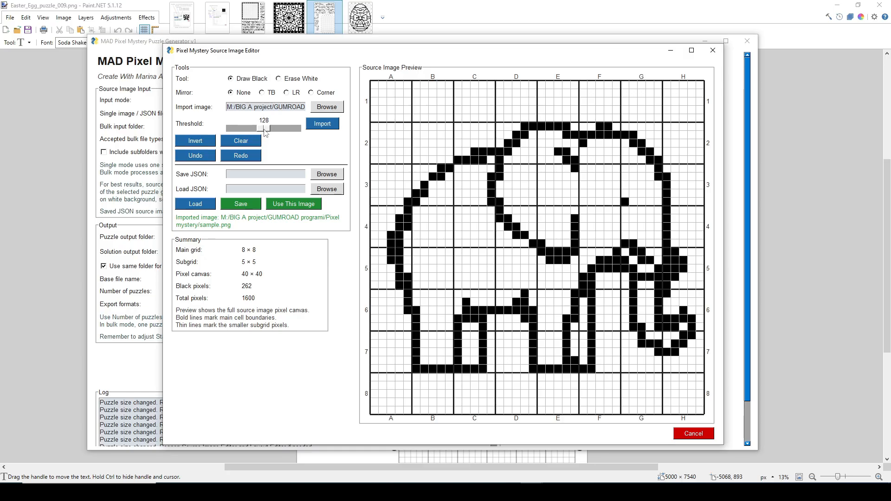
# Re-import the elephant image at thresholds 62, 218 and 153 to compare line thickness, ending on 153
pyautogui.moveTo(265, 132); pyautogui.dragTo(249, 131)
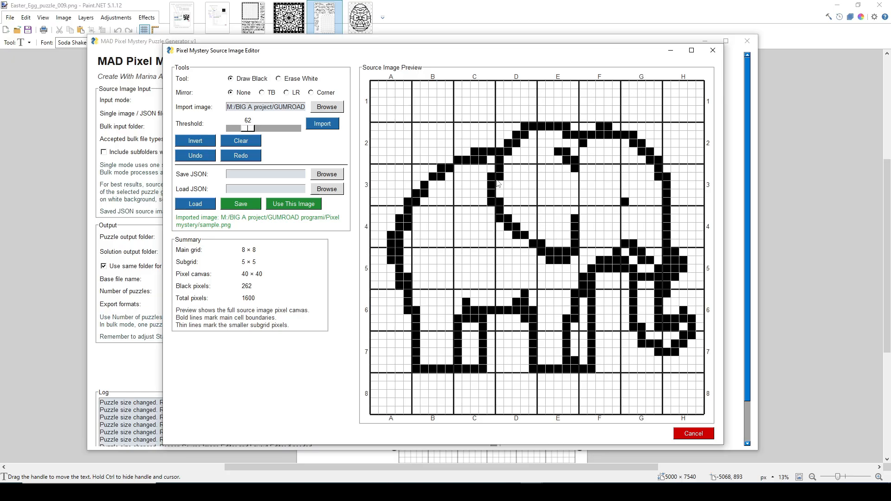
pyautogui.click(332, 127)
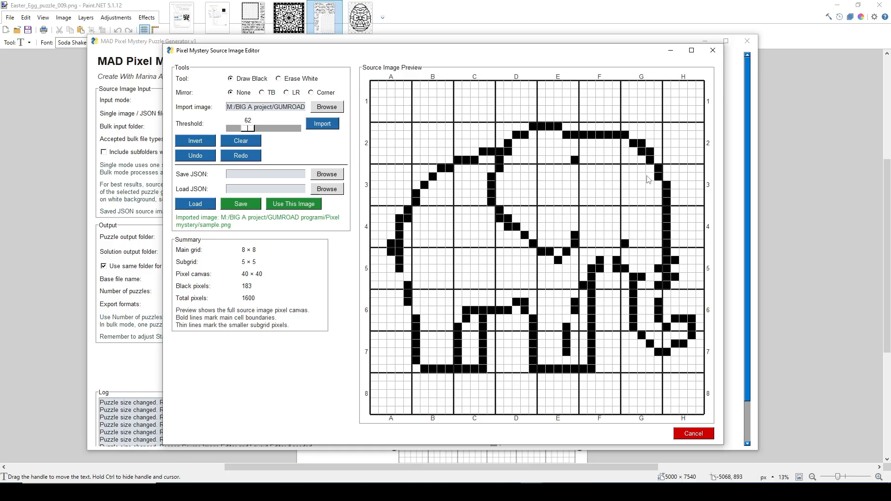
pyautogui.moveTo(251, 128); pyautogui.dragTo(290, 133)
pyautogui.click(319, 127)
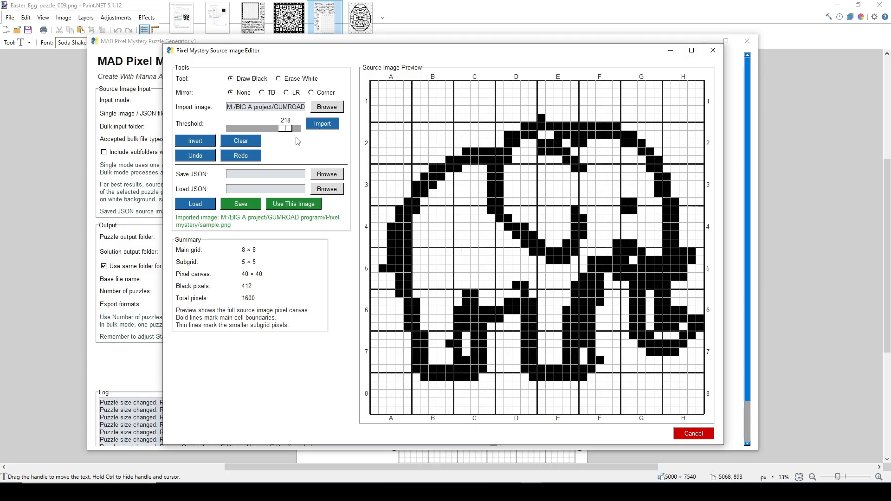
pyautogui.moveTo(286, 129); pyautogui.dragTo(270, 132)
pyautogui.click(312, 130)
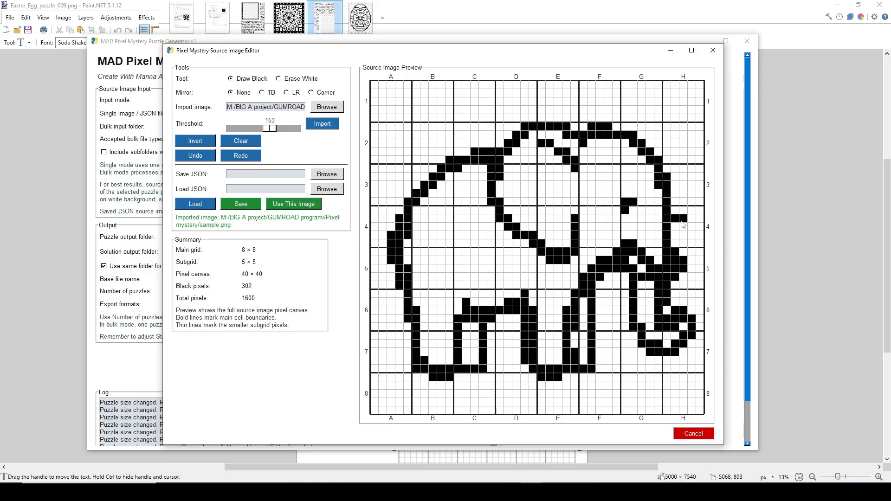
# Draw extra black pixels around the elephant in cells H4, A8 to C8 and A1, and use this image for the puzzle
pyautogui.click(691, 211)
pyautogui.moveTo(691, 222); pyautogui.dragTo(678, 238)
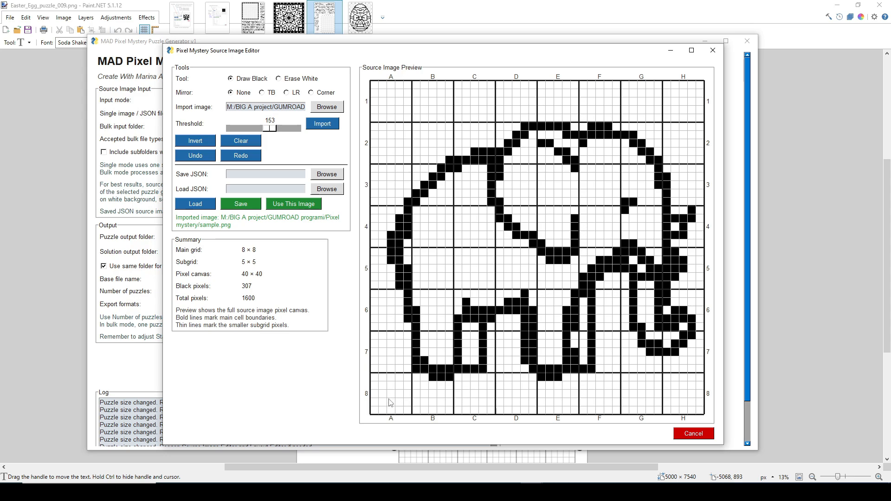
pyautogui.moveTo(389, 403)
pyautogui.mouseDown()
pyautogui.moveTo(418, 399)
pyautogui.moveTo(405, 415)
pyautogui.moveTo(442, 401)
pyautogui.moveTo(460, 411)
pyautogui.mouseUp()
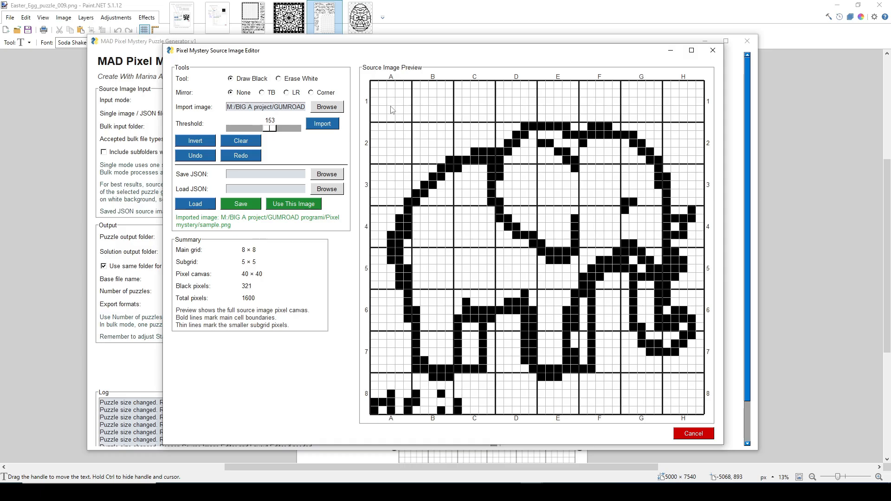
pyautogui.moveTo(408, 84)
pyautogui.mouseDown()
pyautogui.moveTo(405, 108)
pyautogui.moveTo(371, 118)
pyautogui.mouseUp()
pyautogui.click(406, 110)
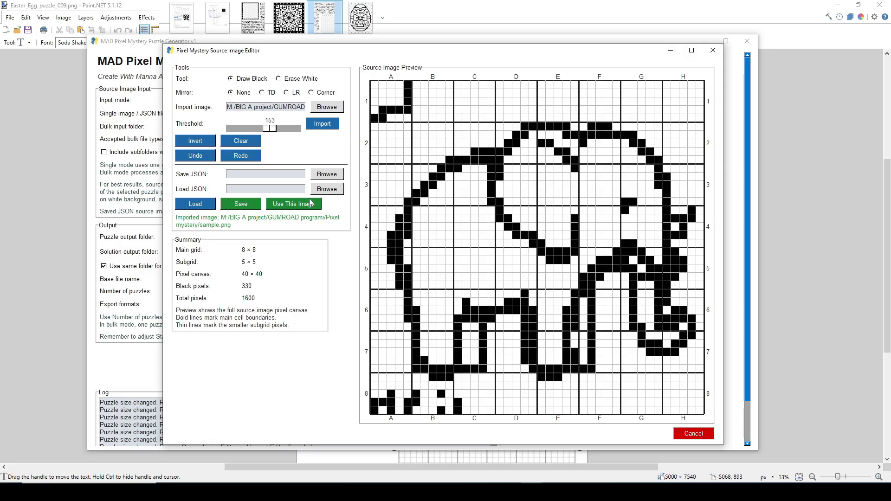
pyautogui.click(293, 204)
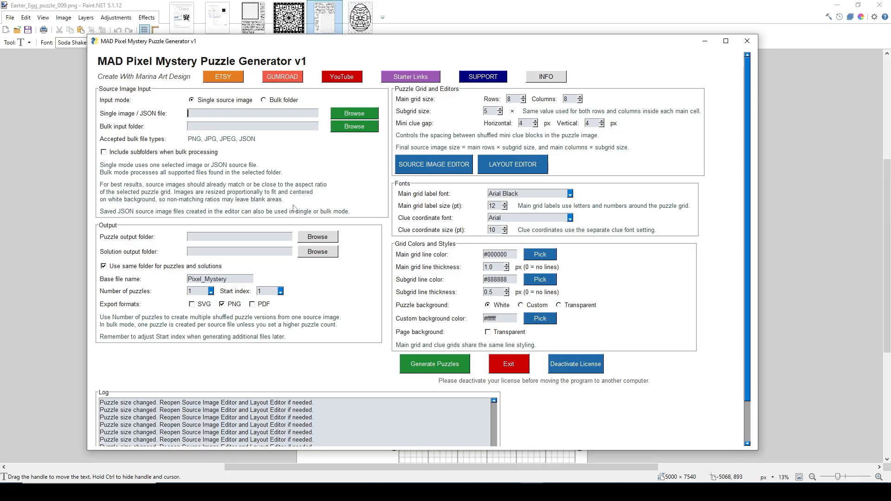
# Open the Layout Editor and anchor the main grid vertically to Bottom and horizontally to Right
pyautogui.click(514, 165)
pyautogui.click(527, 165)
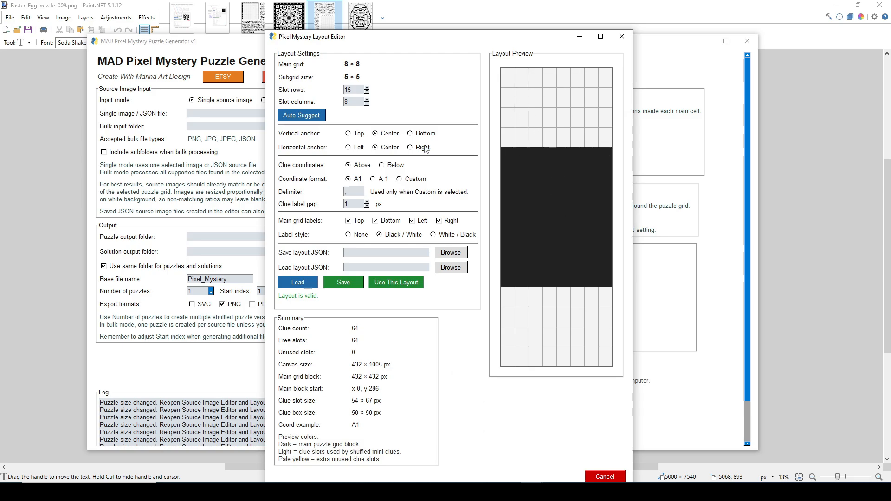
pyautogui.click(411, 134)
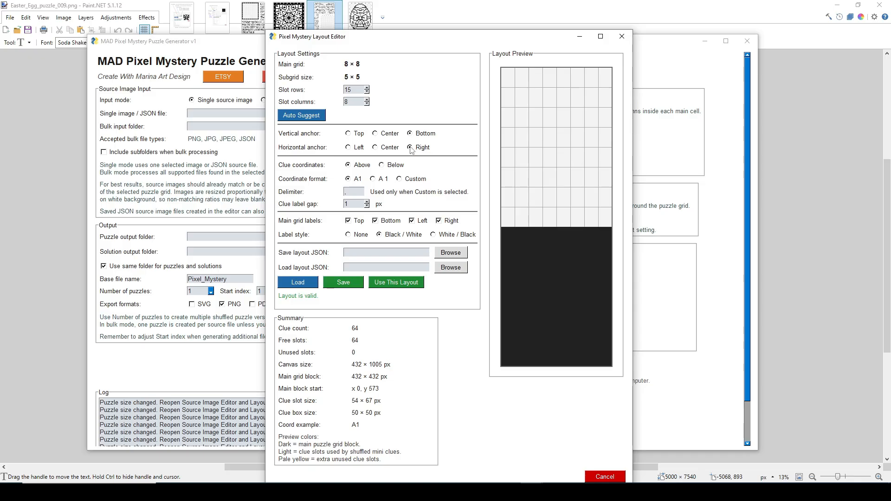
# Set the layout to 10 slot columns and 12 slot rows, trying 16 and 11 rows along the way
pyautogui.click(367, 88)
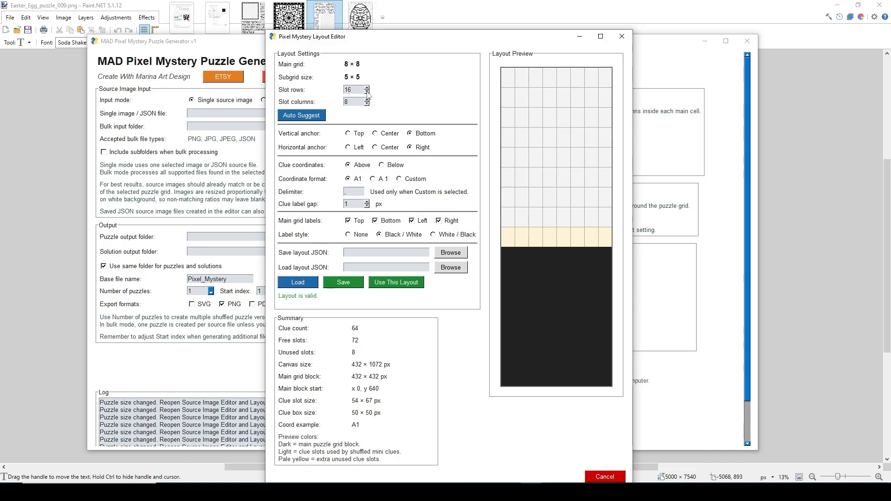
pyautogui.click(367, 99)
pyautogui.click(367, 100)
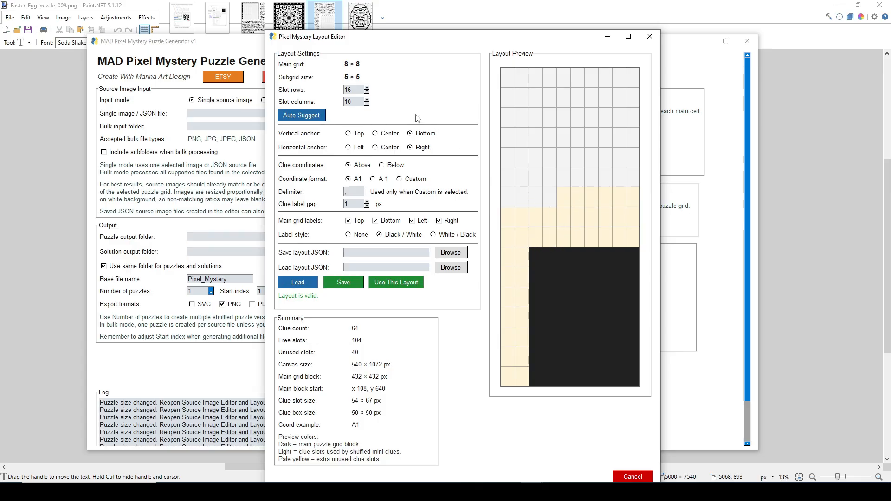
pyautogui.click(366, 92)
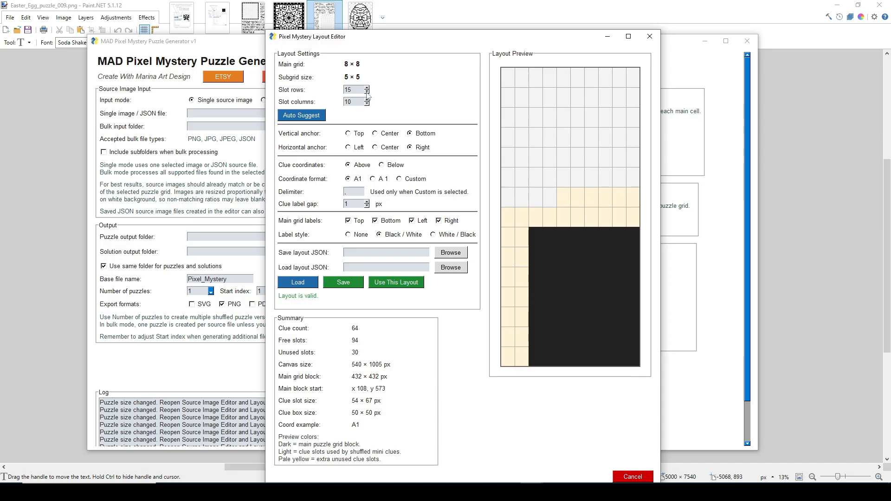
pyautogui.click(366, 92)
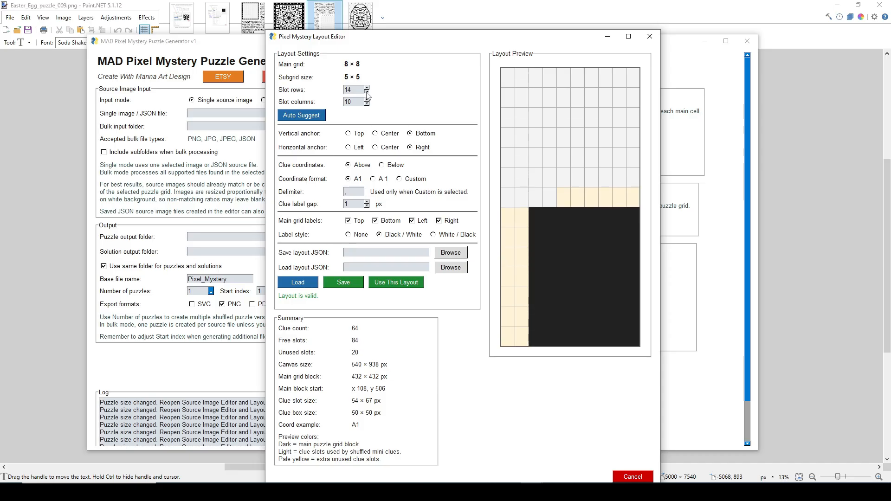
pyautogui.click(367, 92)
pyautogui.click(367, 92)
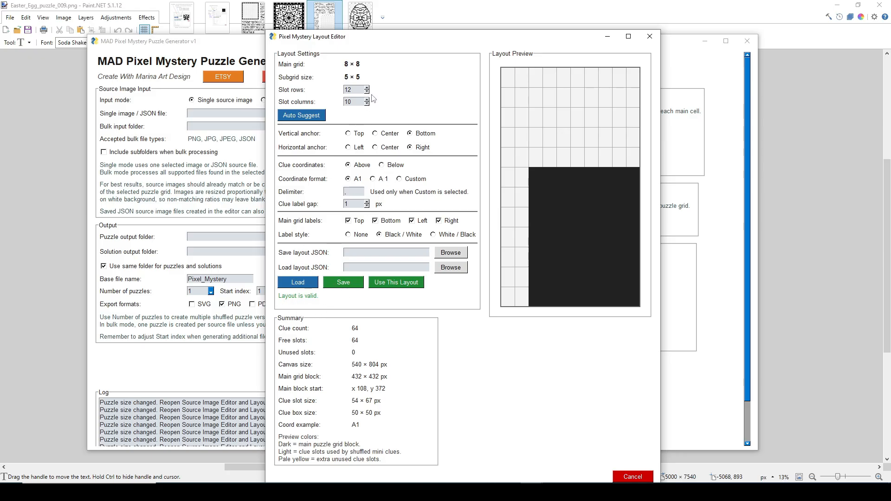
pyautogui.click(366, 92)
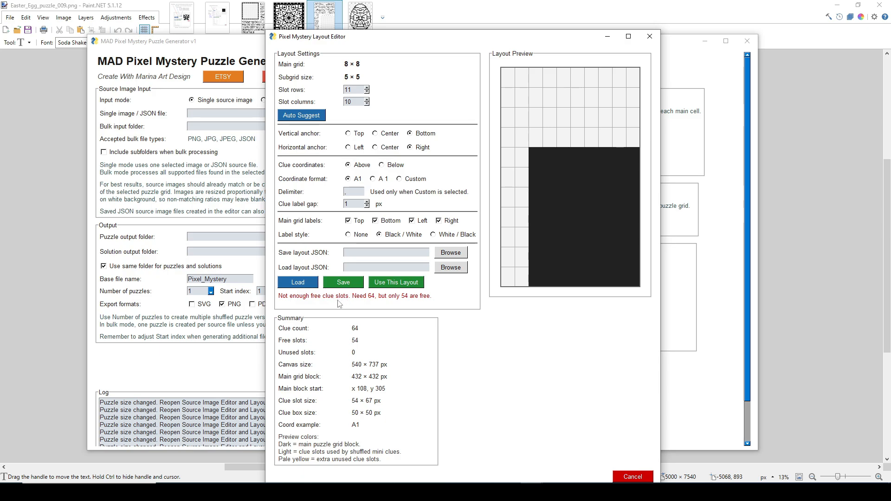
pyautogui.click(367, 87)
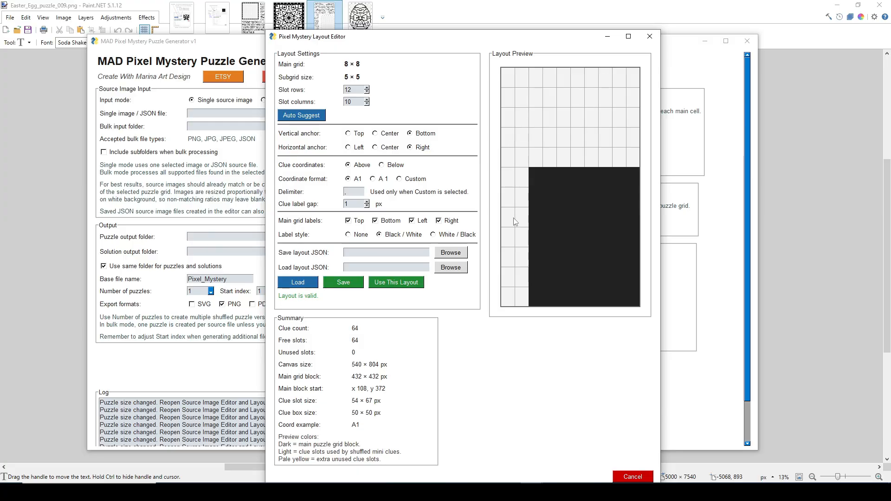
# Try the Center and Left anchors, restore the Bottom and Right anchors, and use this layout
pyautogui.click(386, 135)
pyautogui.click(381, 149)
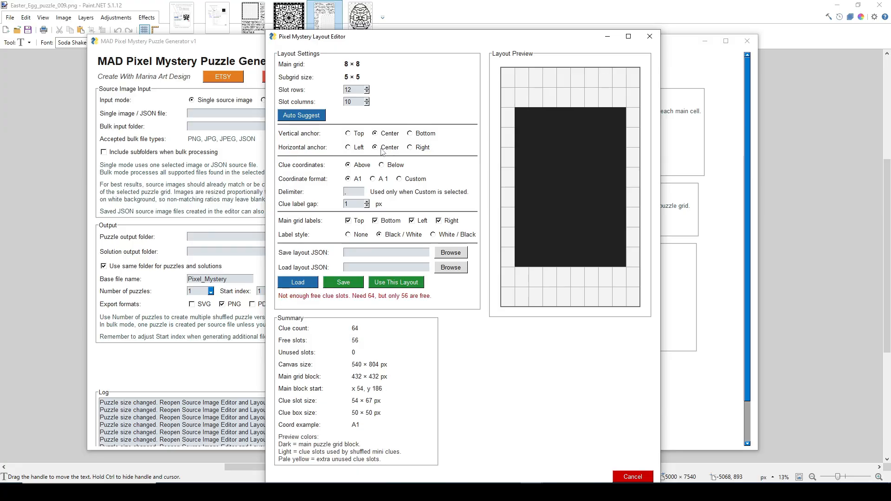
pyautogui.click(353, 147)
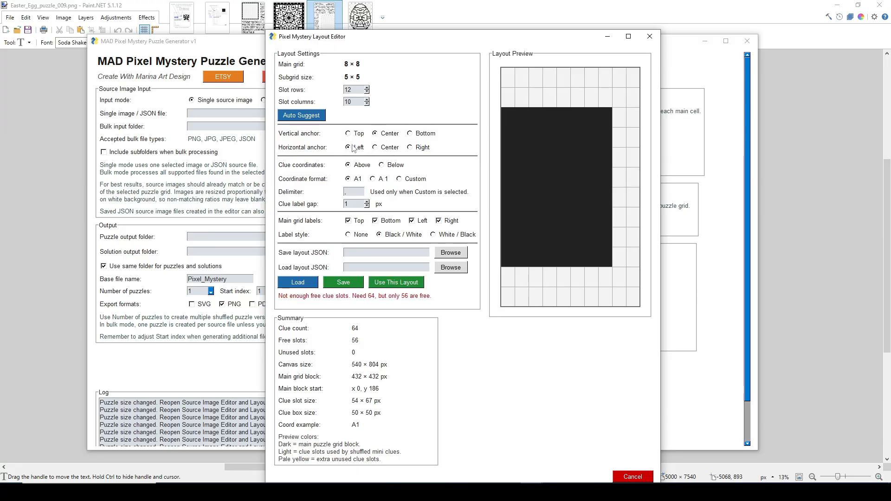
pyautogui.click(410, 134)
pyautogui.click(410, 148)
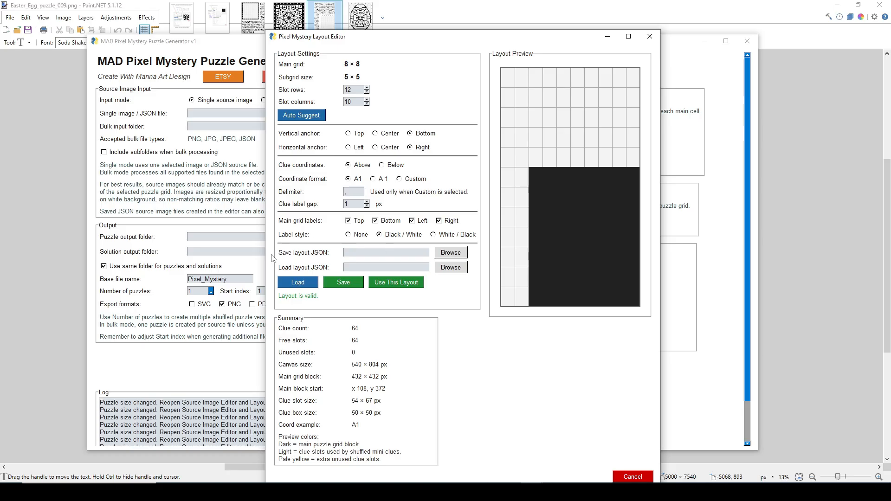
pyautogui.click(397, 282)
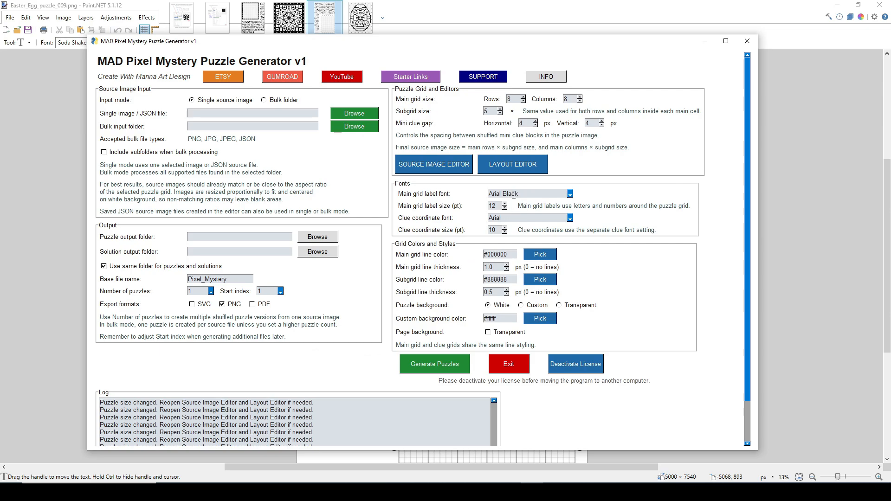
# Browse the fonts available for the main grid labels, keeping Arial Black selected
pyautogui.click(570, 194)
pyautogui.scroll(5, 547, 235)
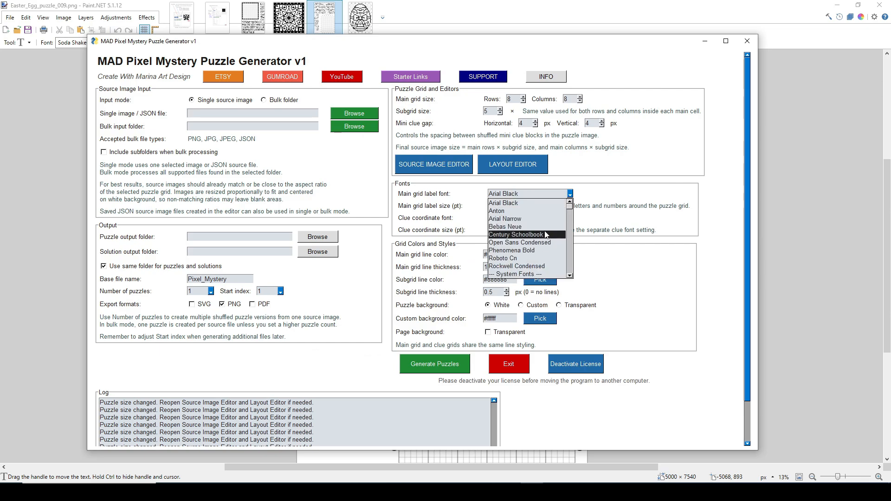
pyautogui.scroll(-10, 546, 234)
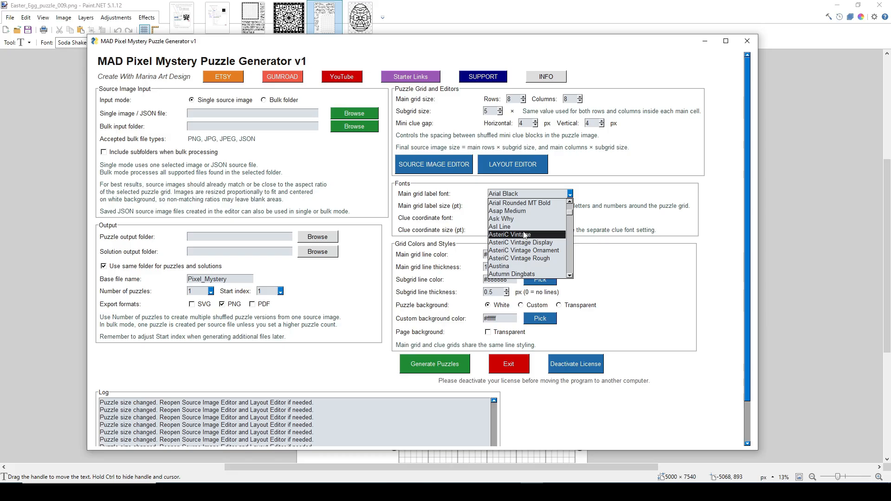
pyautogui.scroll(-10, 524, 235)
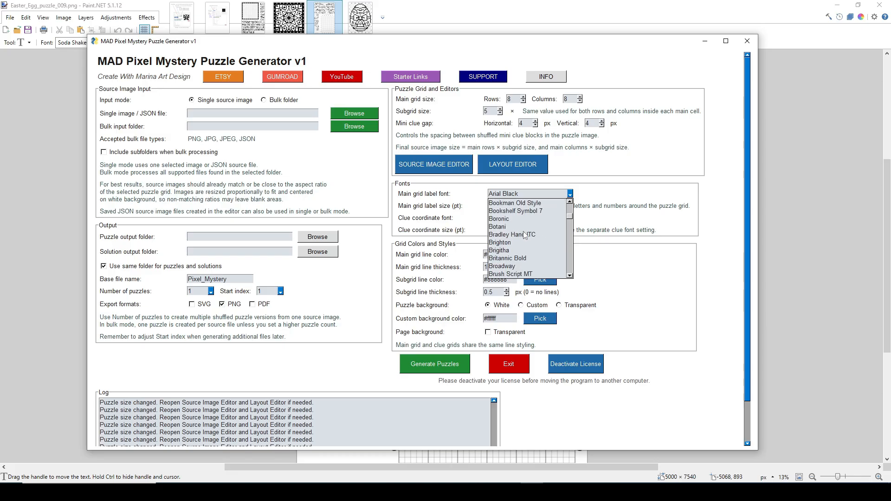
pyautogui.scroll(-15, 525, 236)
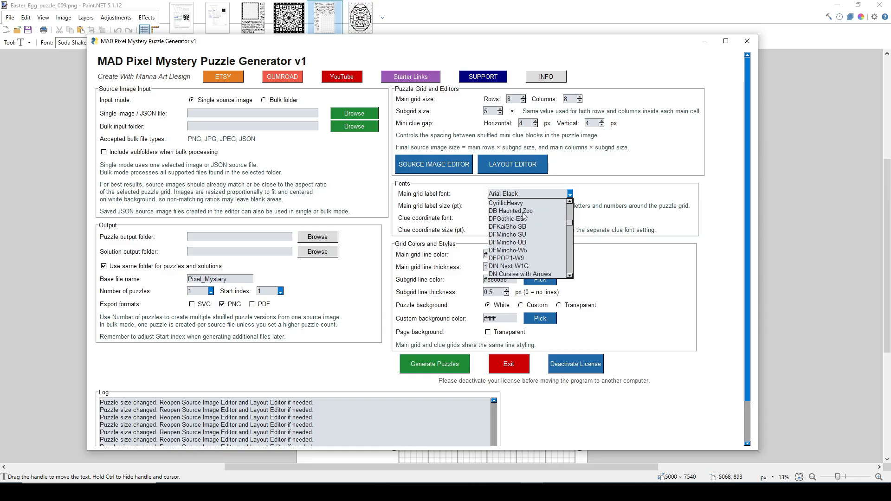
pyautogui.click(596, 204)
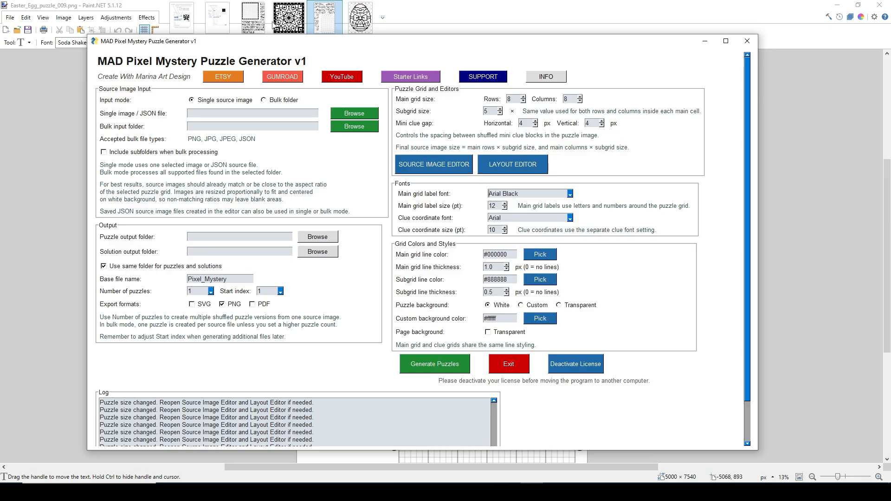
# Move the generator window aside to view the sample Easter egg puzzle page behind it
pyautogui.moveTo(371, 45); pyautogui.dragTo(0, 71)
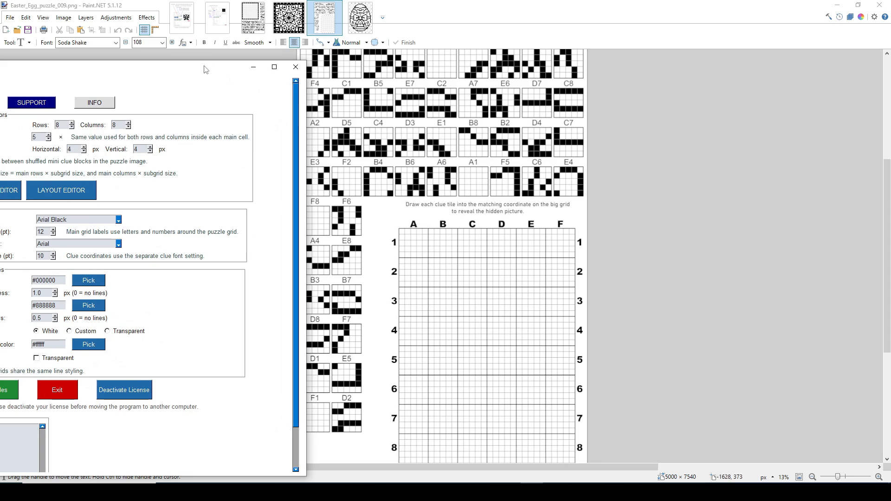
# Shift the generator window back and forth to compare its settings with the clue tiles and lettered grid on the sample page
pyautogui.moveTo(205, 70); pyautogui.dragTo(222, 62)
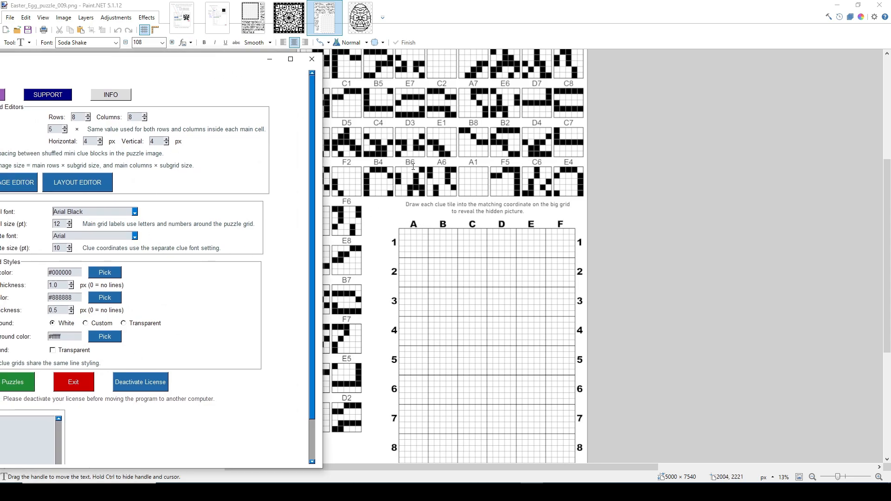
pyautogui.moveTo(233, 63); pyautogui.dragTo(646, 29)
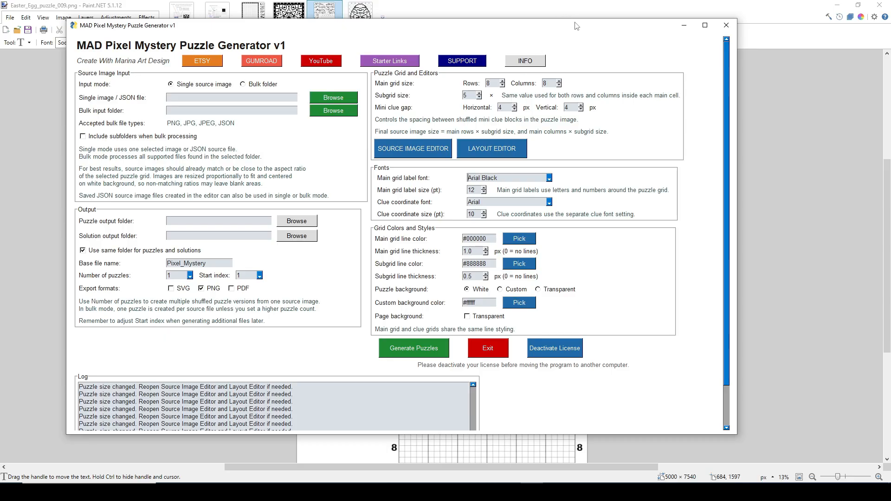
pyautogui.moveTo(575, 27)
pyautogui.mouseDown()
pyautogui.moveTo(311, 47)
pyautogui.moveTo(179, 42)
pyautogui.mouseUp()
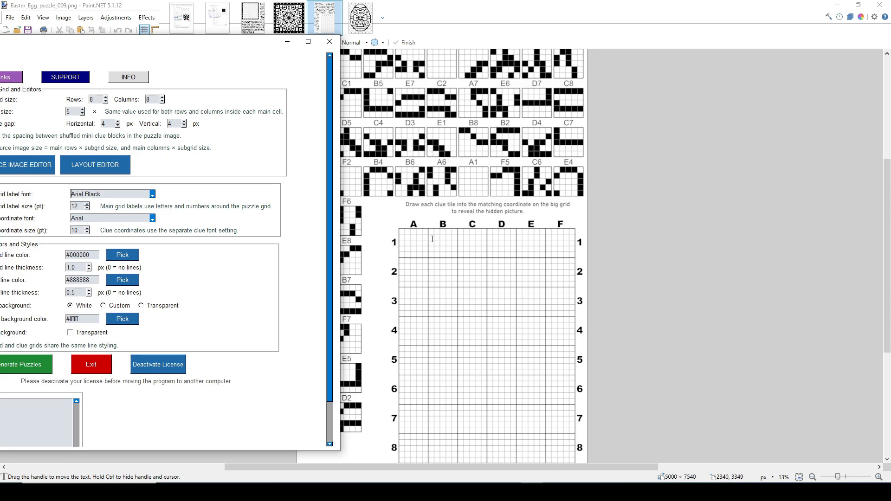
pyautogui.moveTo(198, 44)
pyautogui.mouseDown()
pyautogui.moveTo(358, 60)
pyautogui.moveTo(230, 54)
pyautogui.mouseUp()
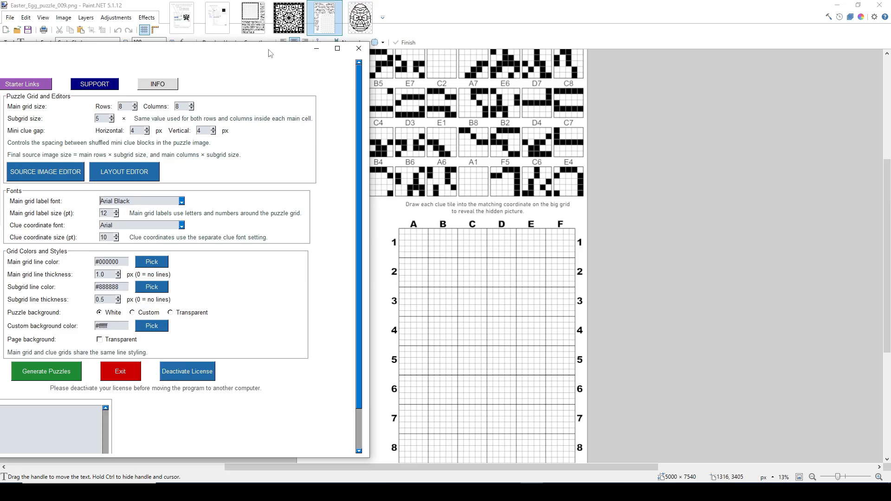
pyautogui.moveTo(271, 53); pyautogui.dragTo(633, 40)
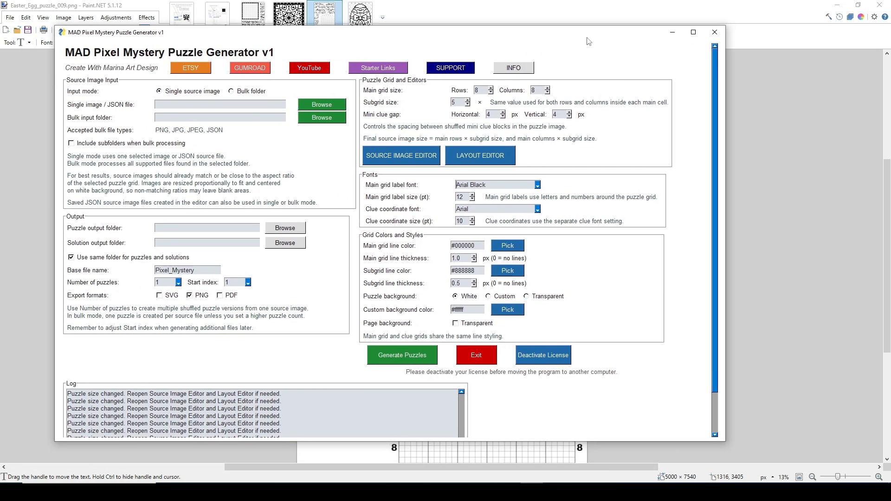
pyautogui.moveTo(587, 38)
pyautogui.mouseDown()
pyautogui.moveTo(384, 91)
pyautogui.moveTo(128, 51)
pyautogui.mouseUp()
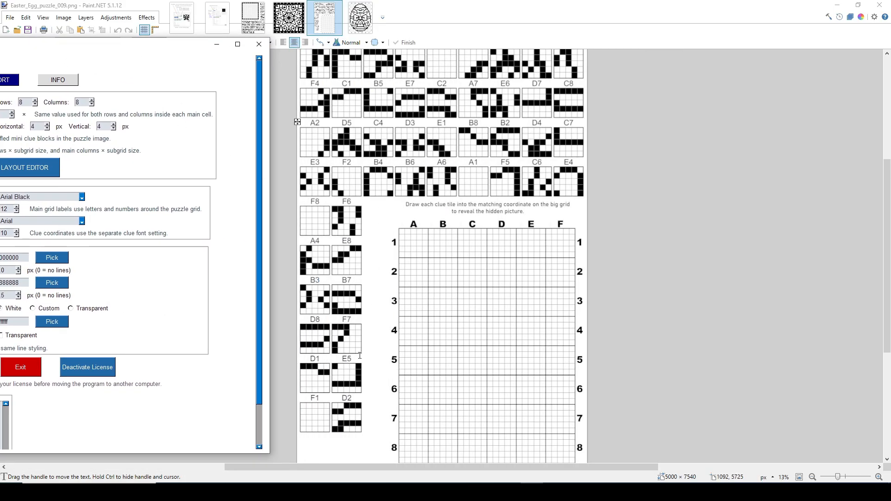
pyautogui.moveTo(167, 53); pyautogui.dragTo(631, 49)
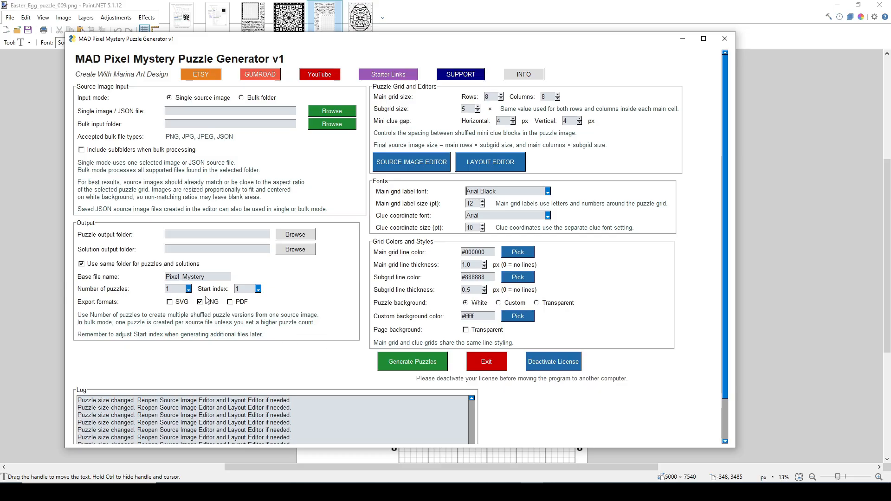
# Try 10 as the number of puzzles, and restore it to 1
pyautogui.click(188, 289)
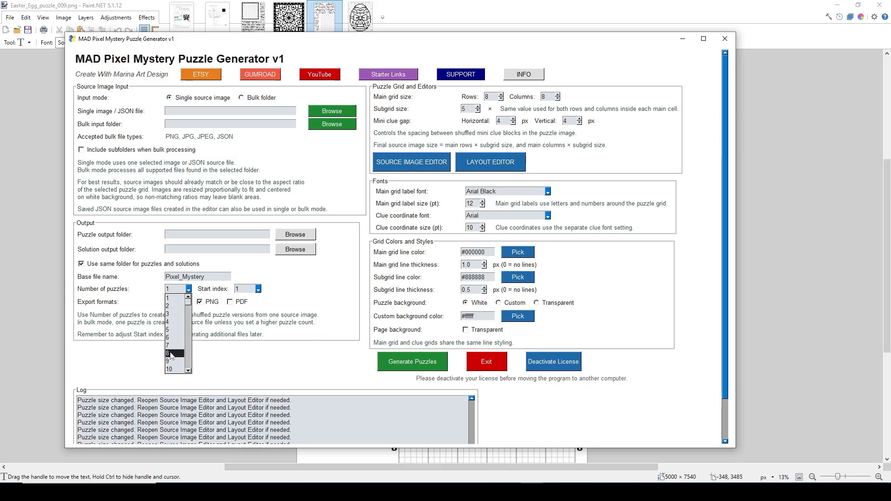
pyautogui.click(174, 369)
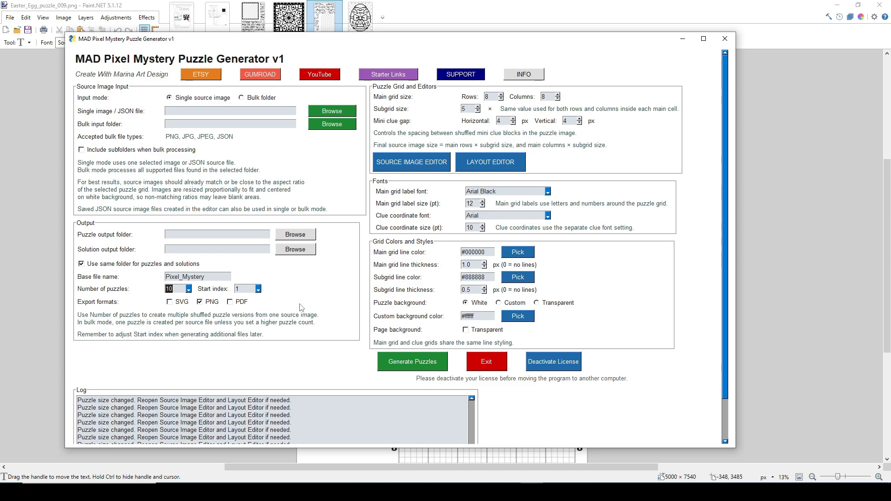
pyautogui.click(189, 290)
pyautogui.click(184, 301)
# Try drawing ten scattered black pixels on the blank 40 × 40 source canvas, and discard the drawing
pyautogui.click(412, 163)
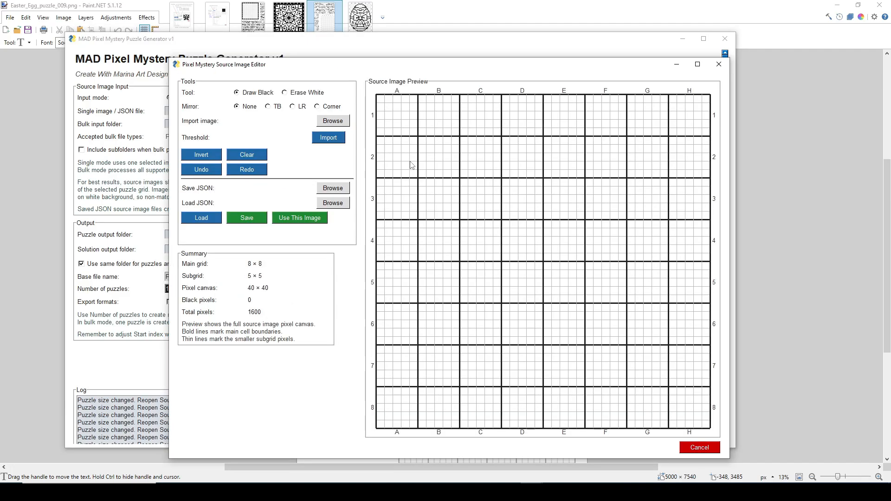
pyautogui.click(413, 132)
pyautogui.click(447, 199)
pyautogui.click(414, 258)
pyautogui.click(530, 157)
pyautogui.click(514, 215)
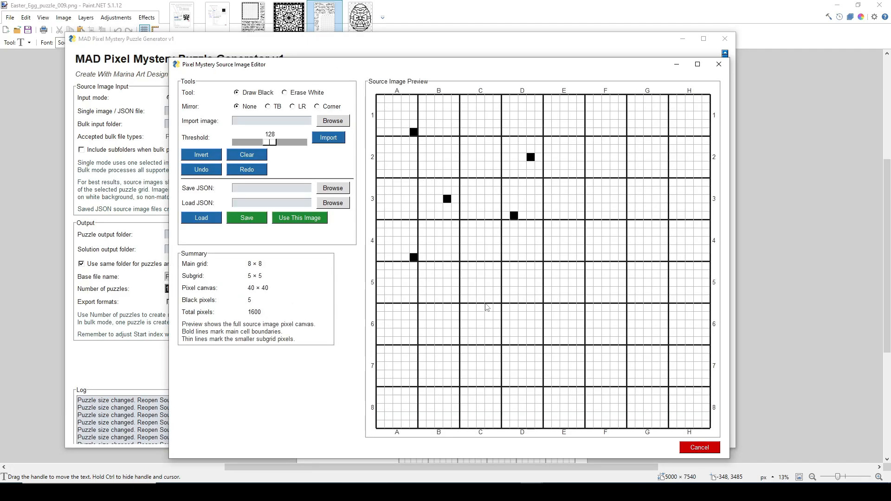
pyautogui.click(455, 274)
pyautogui.click(489, 266)
pyautogui.click(505, 308)
pyautogui.click(522, 300)
pyautogui.click(522, 283)
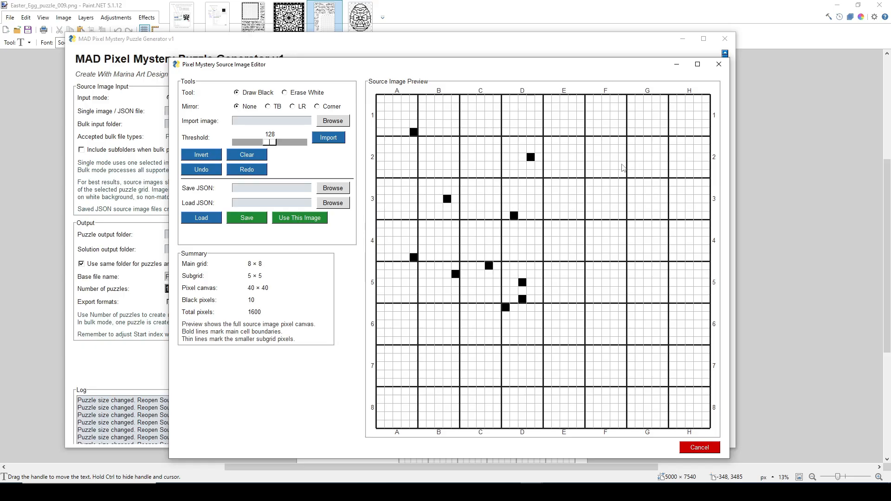
pyautogui.click(700, 448)
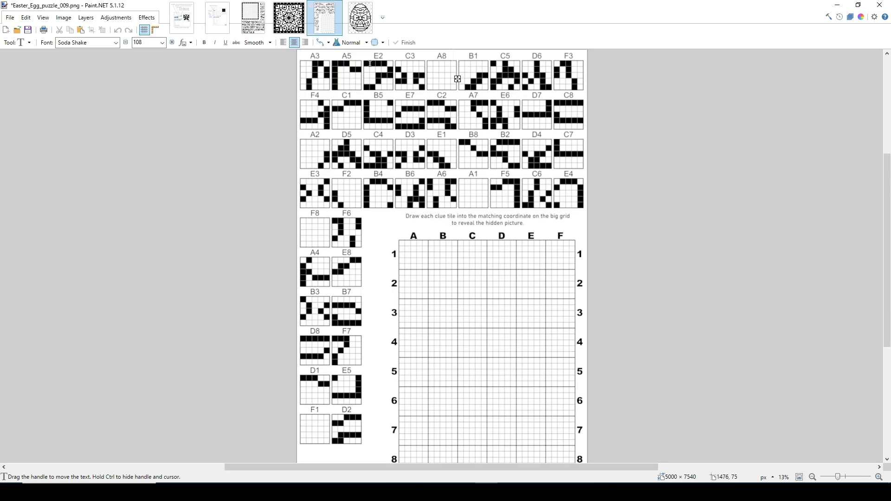
# View the Easter egg and mandala solution images in Paint.NET, and return to the puzzle generator
pyautogui.click(357, 26)
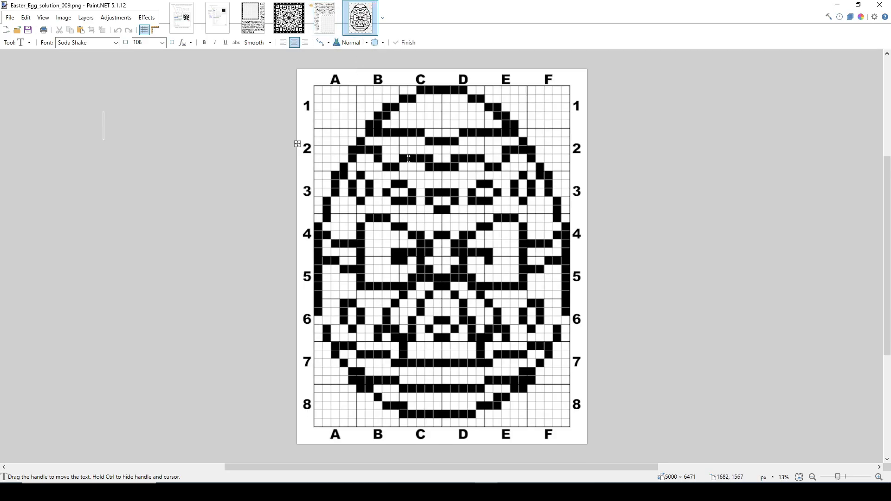
pyautogui.click(297, 21)
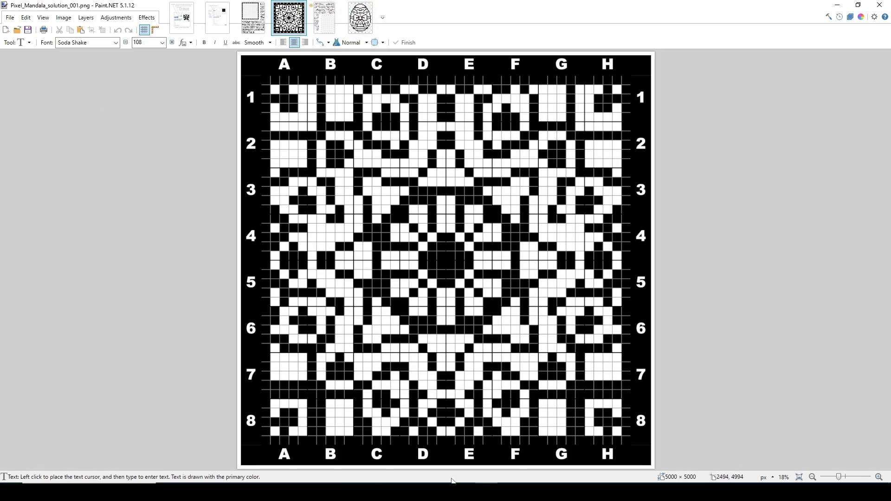
pyautogui.click(532, 492)
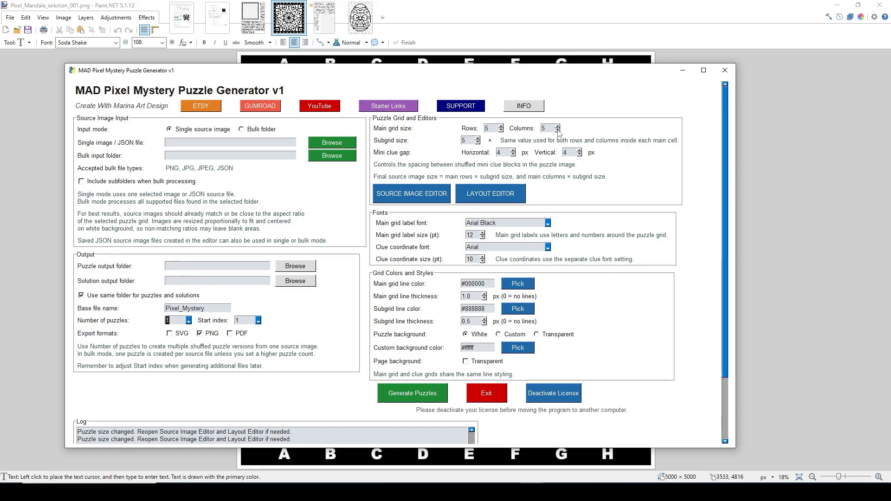
# Set the main grid to 5 rows and 5 columns, and the subgrid size to 2
pyautogui.click(558, 131)
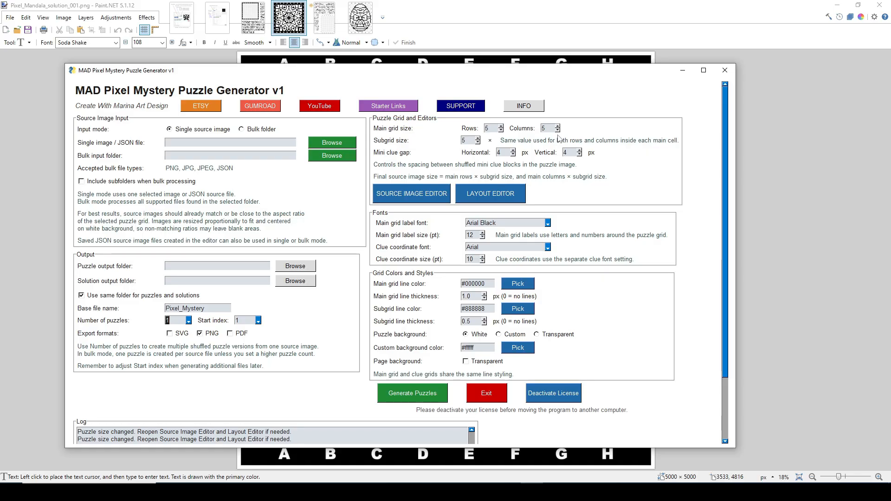
pyautogui.click(478, 143)
pyautogui.click(477, 142)
pyautogui.click(478, 143)
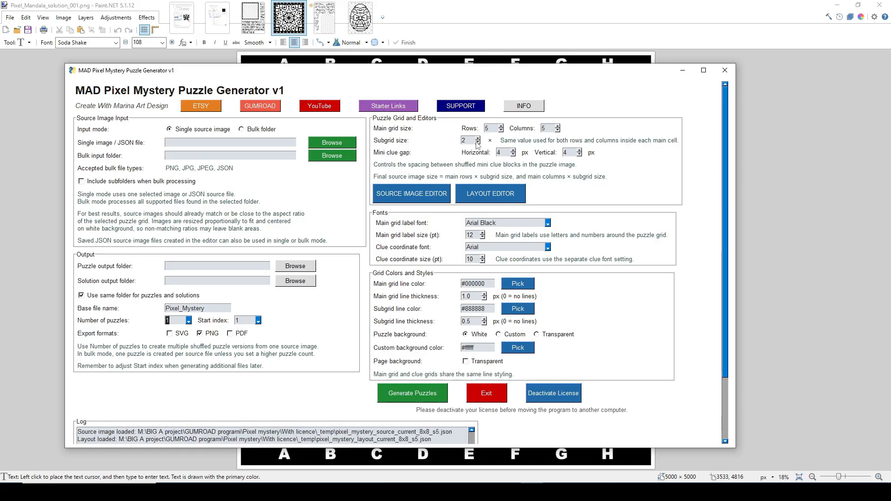
# Import pixel icons_v6_h4.png from the Pixel mystery project's pixel folder into the source image editor
pyautogui.click(420, 194)
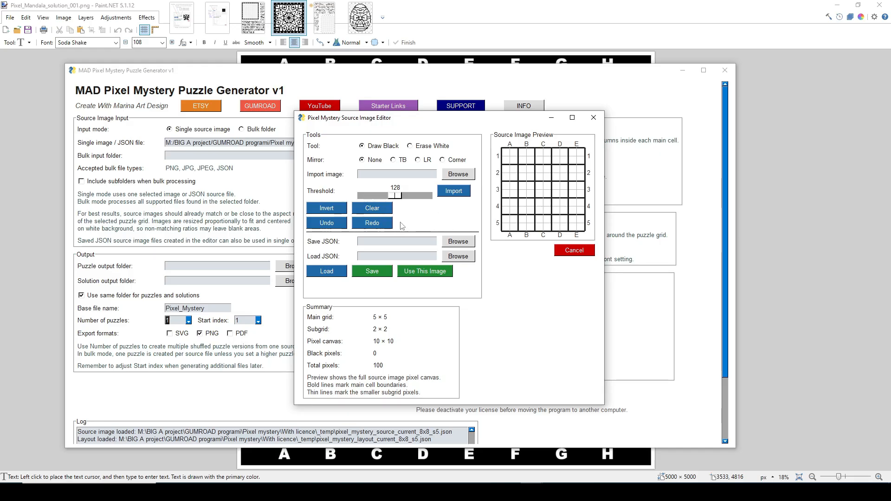
pyautogui.moveTo(459, 119); pyautogui.dragTo(448, 127)
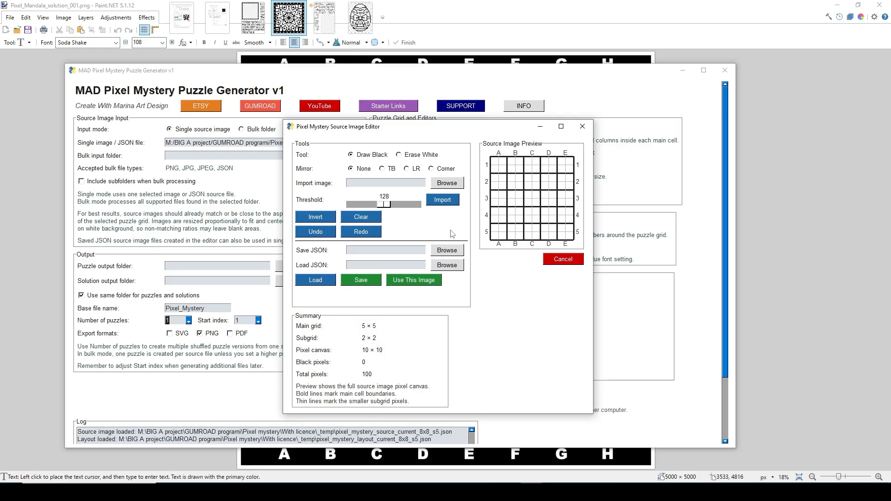
pyautogui.click(448, 185)
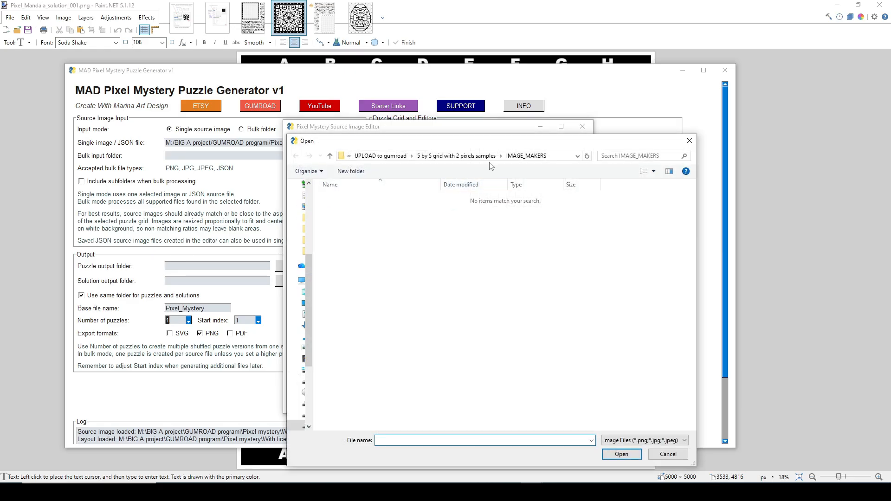
pyautogui.click(380, 155)
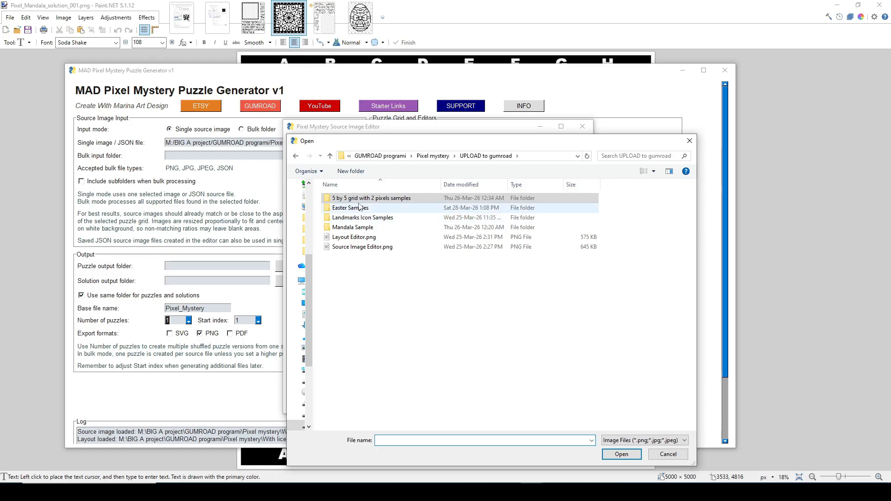
pyautogui.click(433, 156)
pyautogui.doubleClick(341, 237)
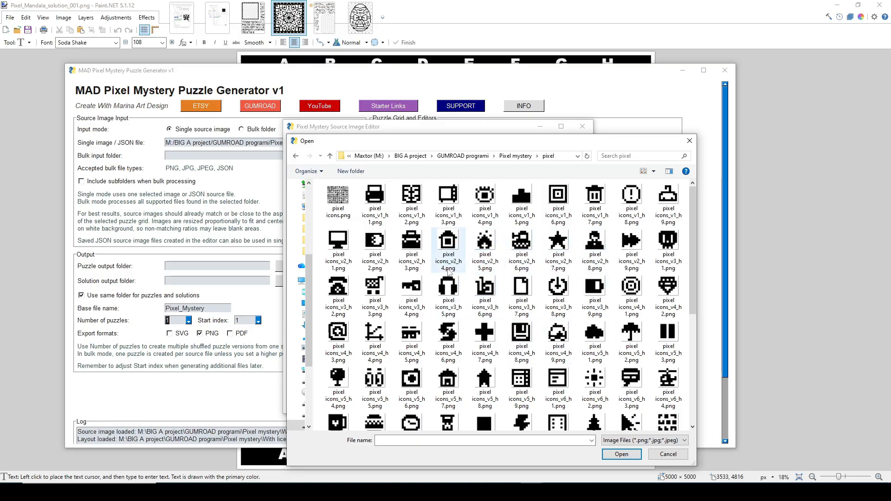
pyautogui.scroll(-3, 448, 259)
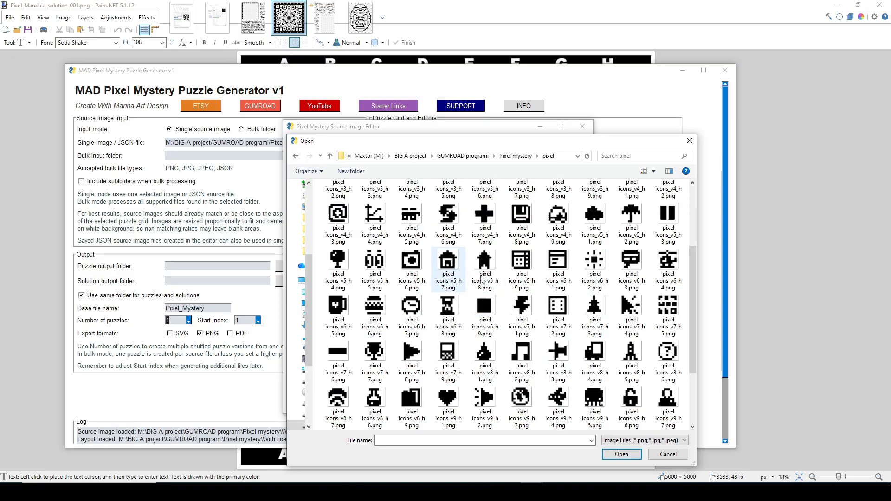
pyautogui.click(664, 256)
pyautogui.click(622, 454)
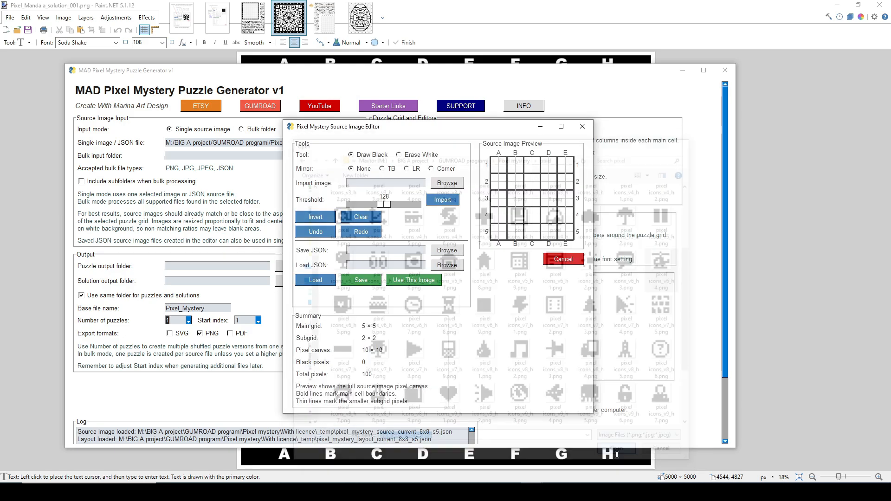
pyautogui.click(446, 203)
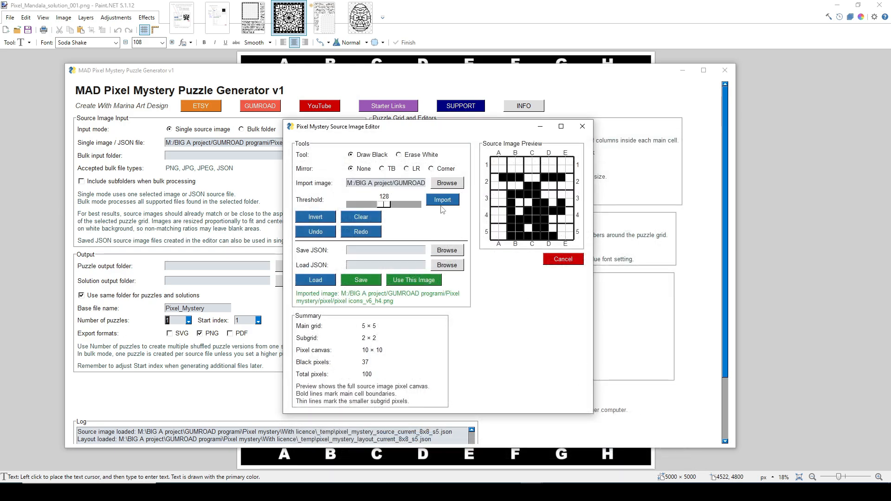
# Raise the import threshold to 145 and import the icon again
pyautogui.moveTo(384, 205)
pyautogui.mouseDown()
pyautogui.moveTo(402, 206)
pyautogui.moveTo(390, 206)
pyautogui.mouseUp()
pyautogui.click(442, 199)
pyautogui.click(442, 200)
pyautogui.click(436, 200)
pyautogui.click(433, 204)
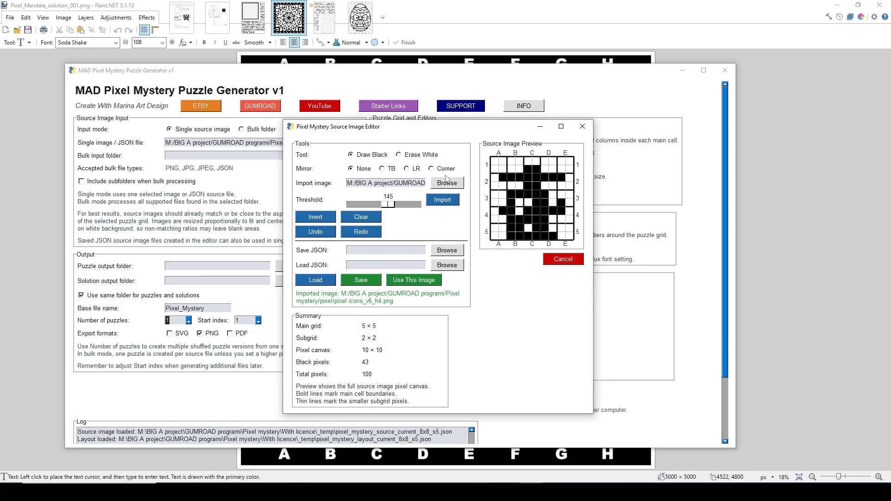
# Erase two black pixels from the lower middle of the imported figure, and use the result as the source image
pyautogui.click(414, 154)
pyautogui.click(534, 226)
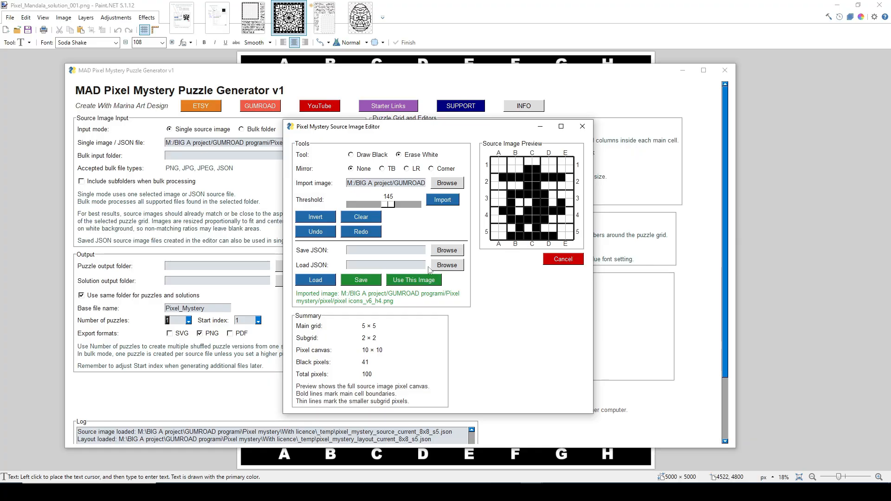
pyautogui.click(413, 285)
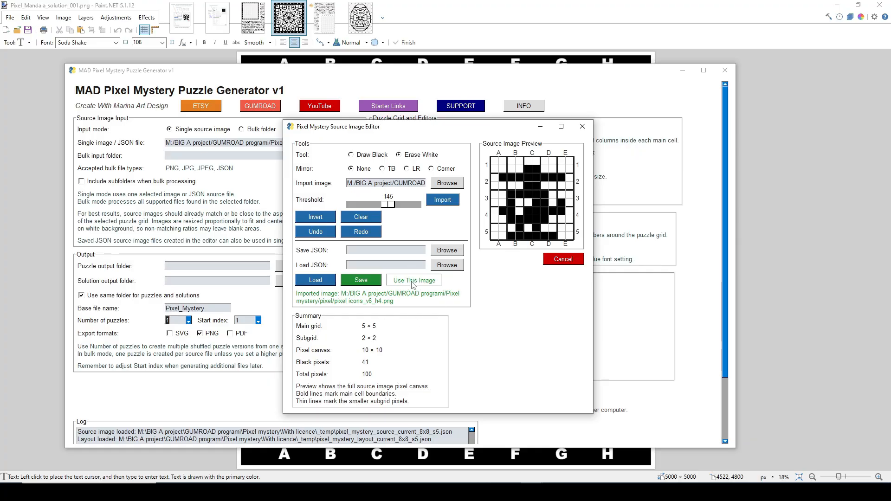
# In the layout editor, anchor the main grid Right and Bottom, try 8 slot columns, and restore 9
pyautogui.click(482, 194)
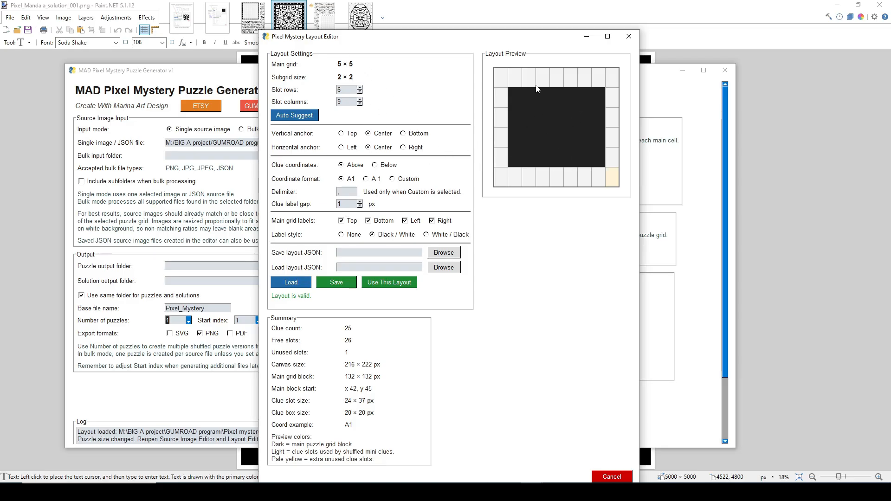
pyautogui.click(403, 147)
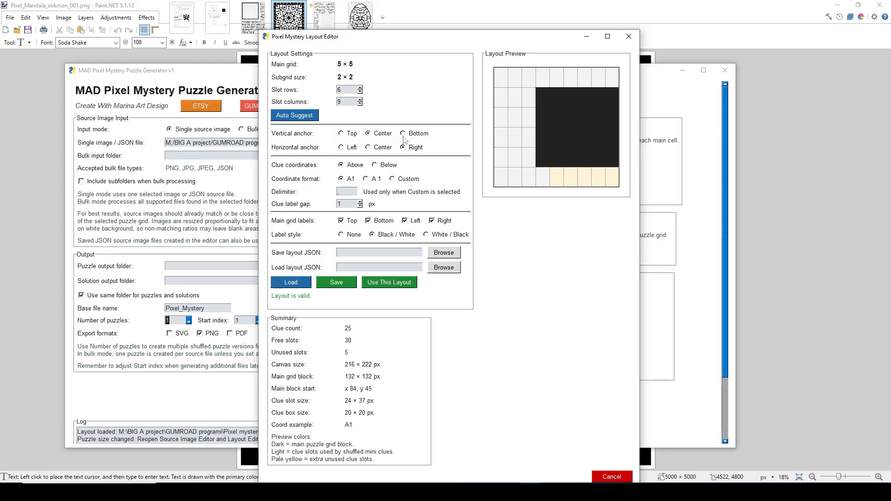
pyautogui.click(403, 135)
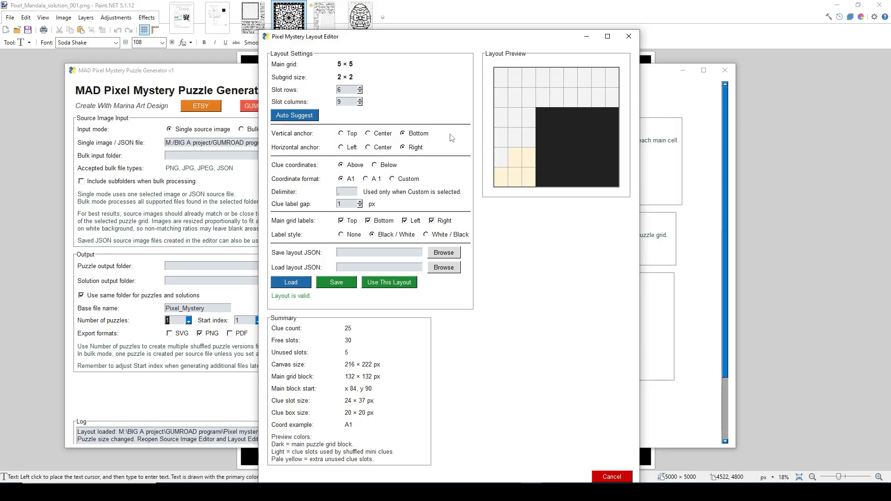
pyautogui.click(359, 104)
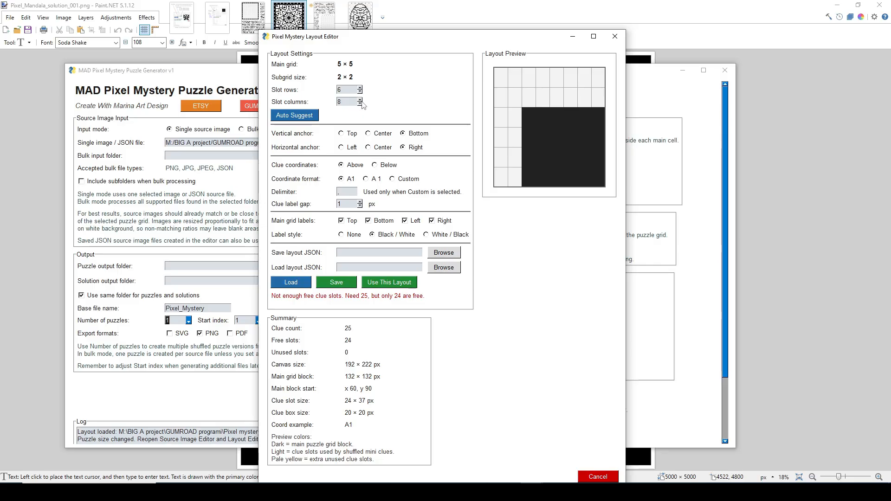
pyautogui.click(360, 100)
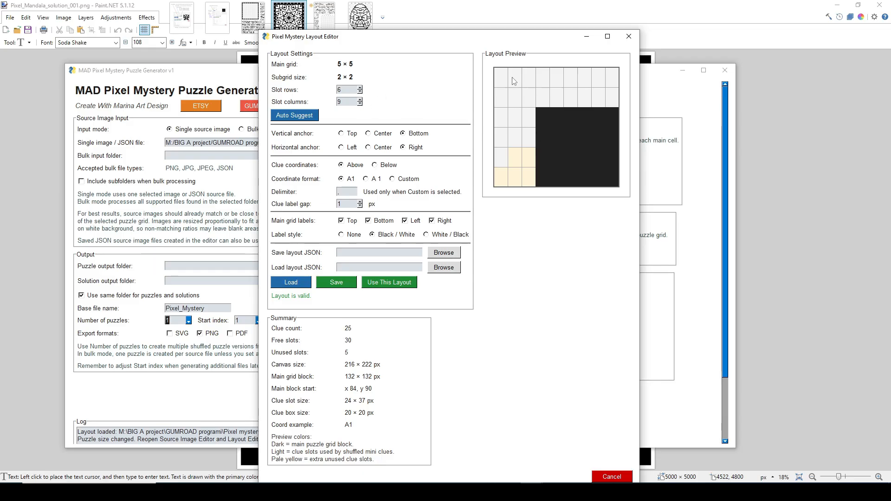
# Try the Top and Left anchors in combination with Bottom and Right, and cancel the layout changes
pyautogui.click(341, 133)
pyautogui.click(342, 148)
pyautogui.click(403, 134)
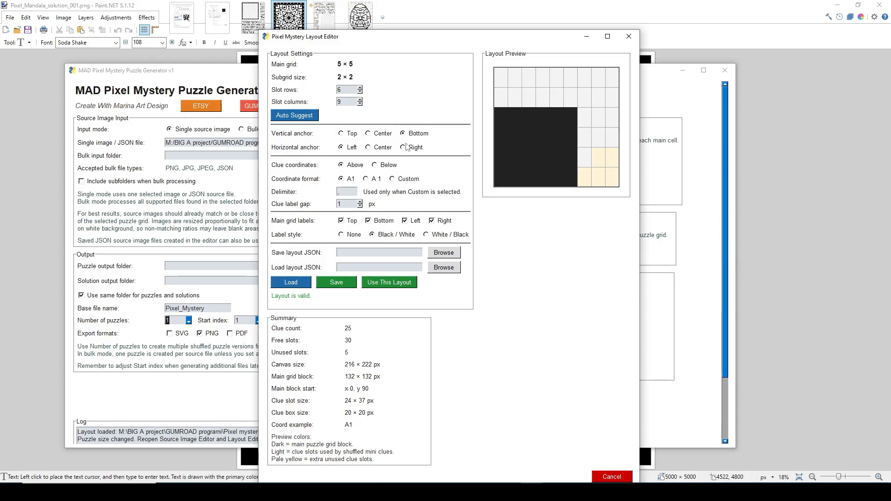
pyautogui.click(404, 147)
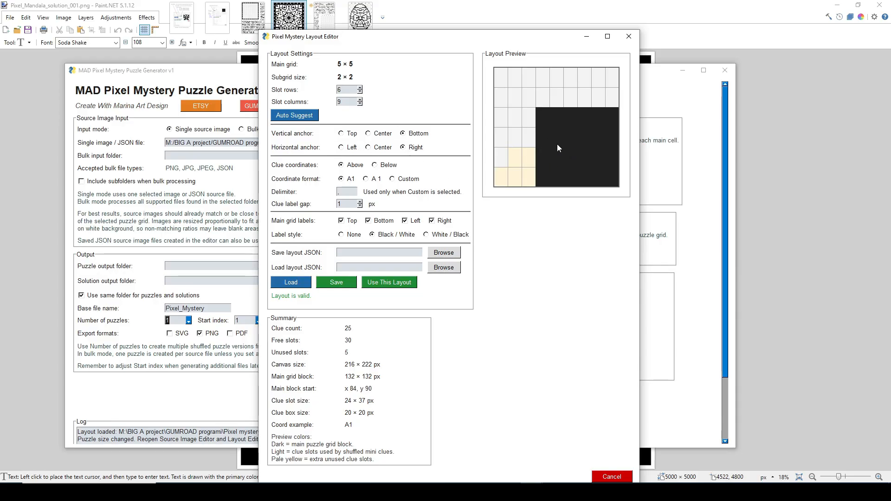
pyautogui.click(342, 134)
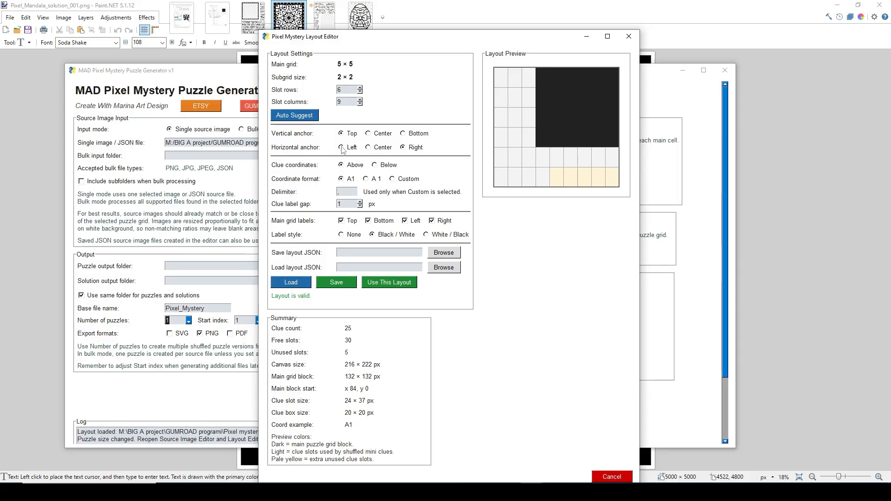
pyautogui.click(341, 147)
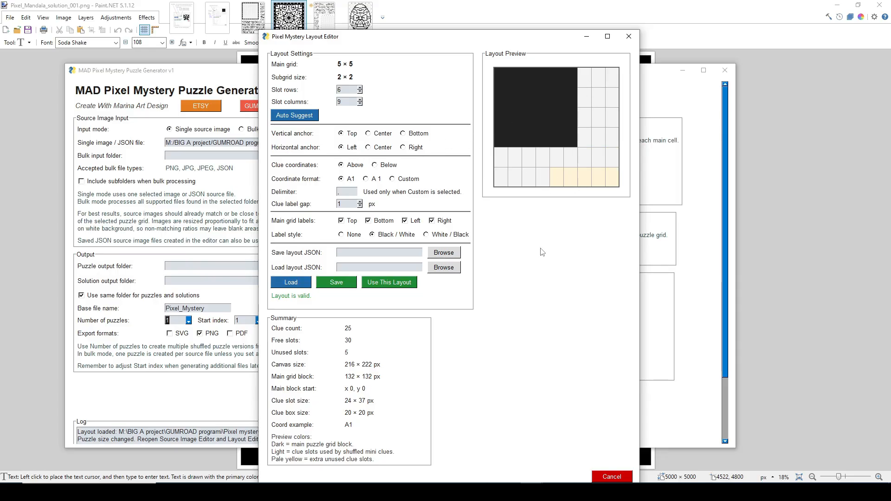
pyautogui.click(612, 477)
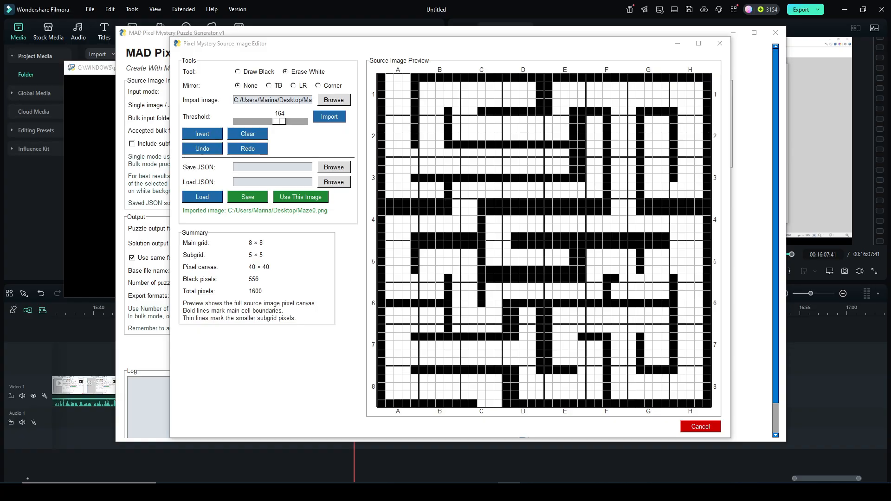
pyautogui.moveTo(414, 43)
pyautogui.mouseDown()
pyautogui.moveTo(416, 76)
pyautogui.moveTo(416, 44)
pyautogui.mouseUp()
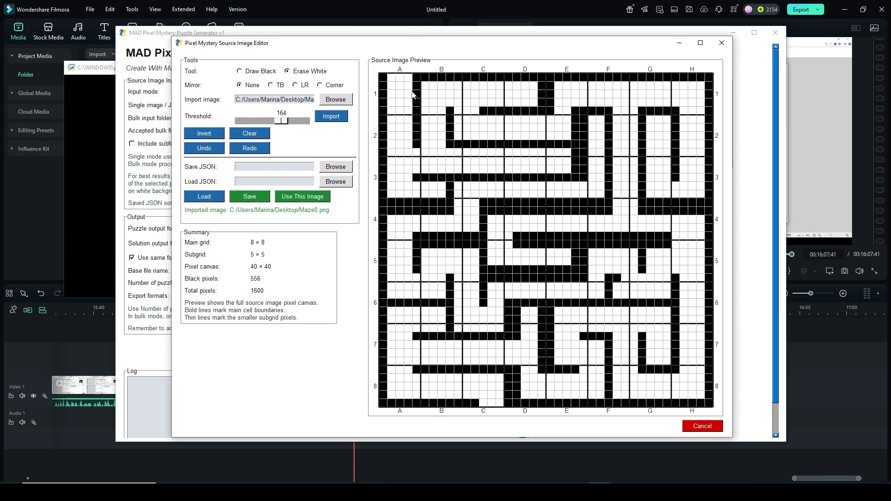